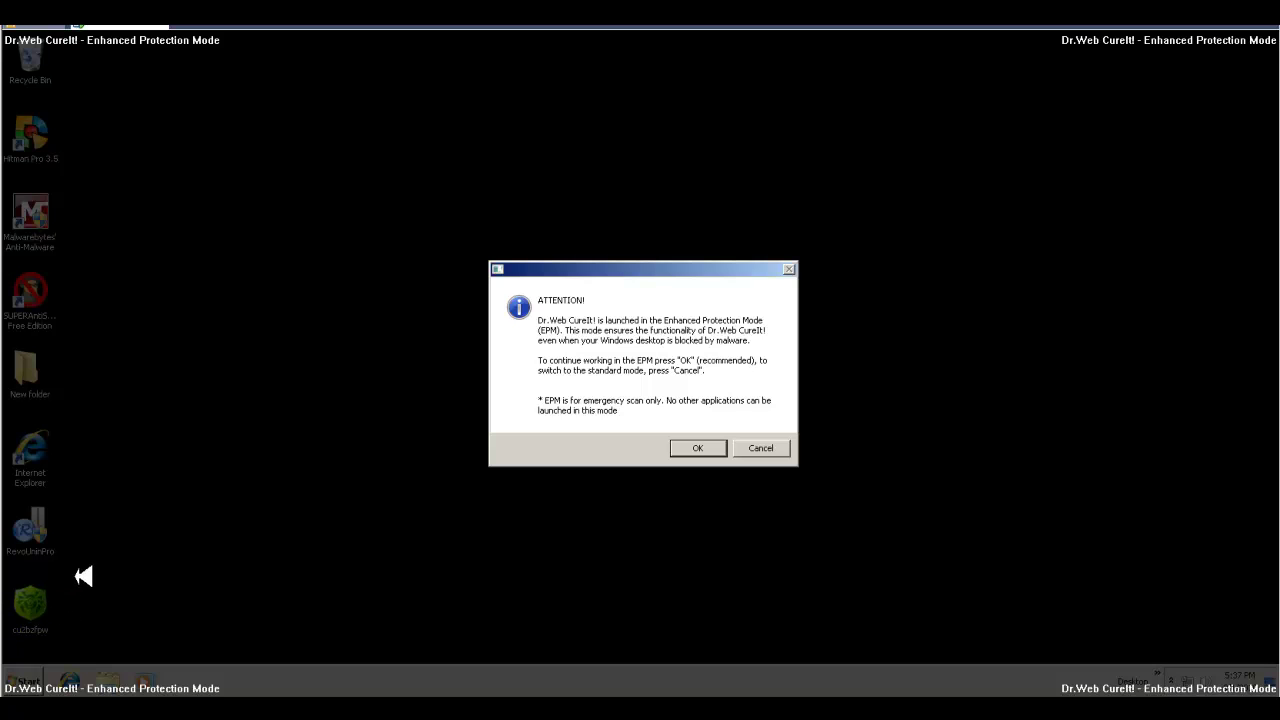
click(704, 360)
mouse_move(752, 434)
mouse_down()
mouse_move(738, 343)
mouse_move(609, 277)
mouse_up()
click(737, 406)
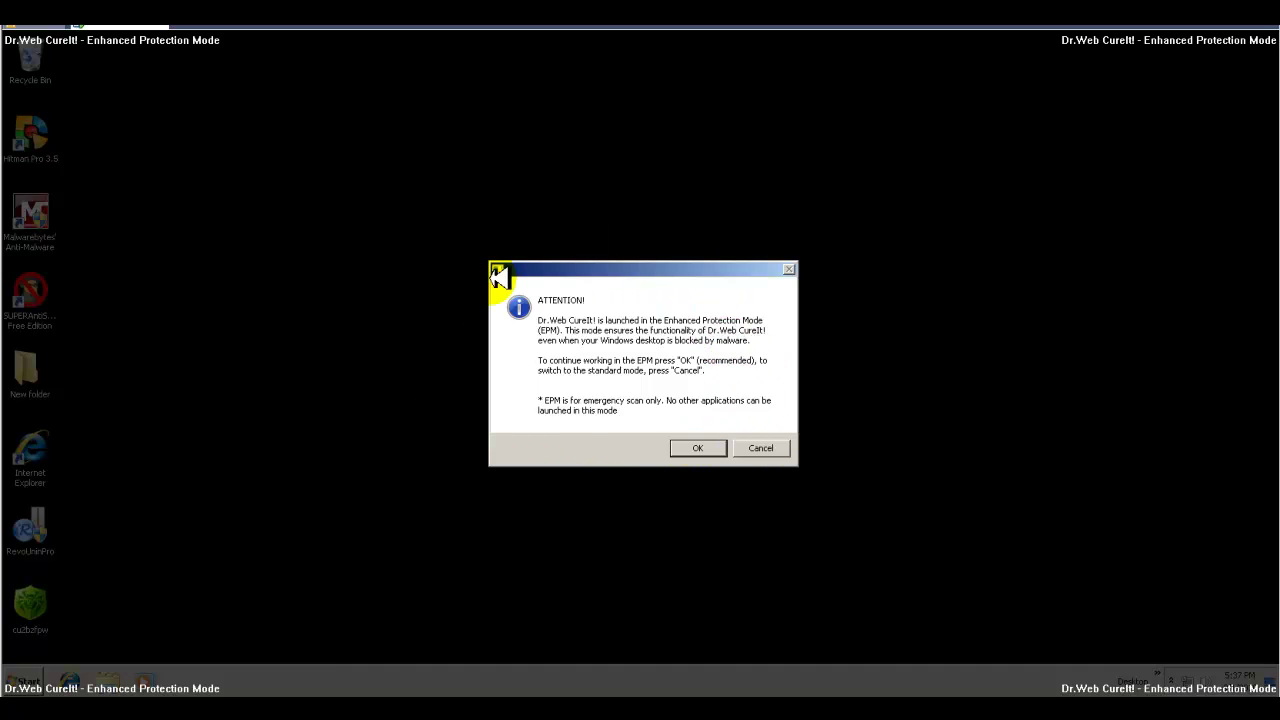
mouse_move(468, 332)
mouse_down()
mouse_move(571, 448)
mouse_move(571, 334)
mouse_move(605, 333)
mouse_up()
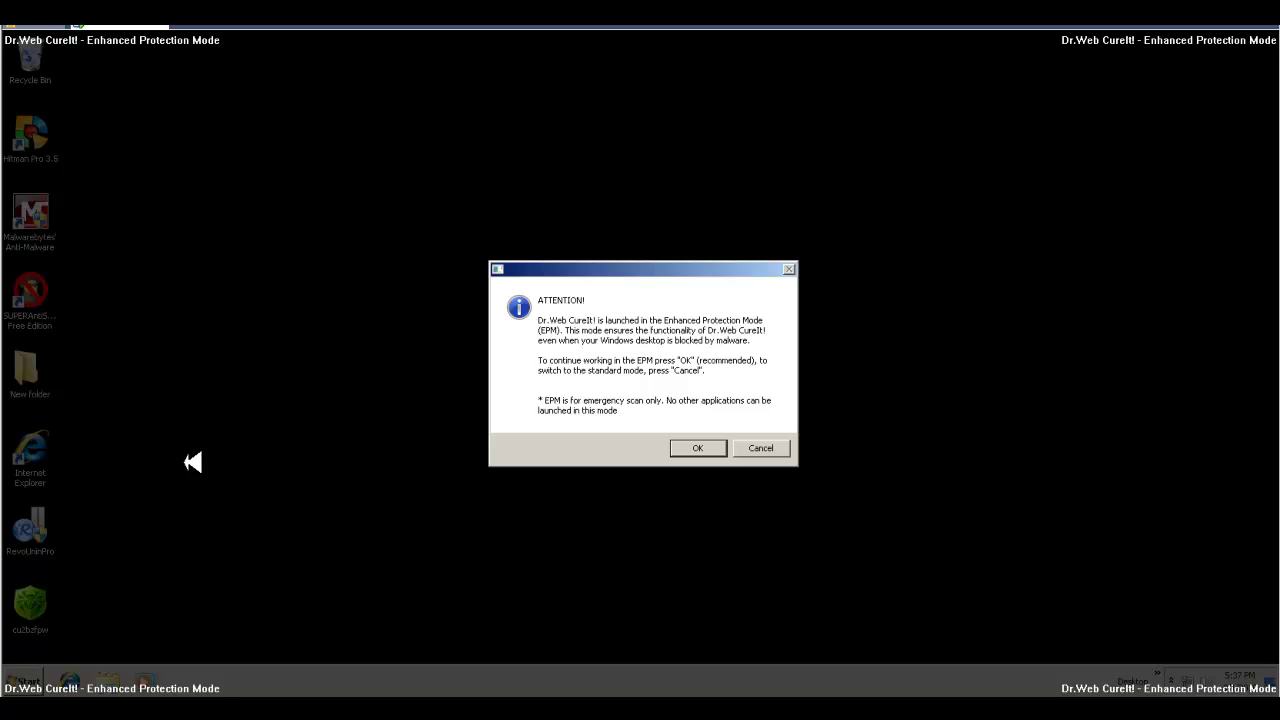
Step: Continue in Enhanced Protection Mode, accept the home-use notice and start the Express scan
click(694, 442)
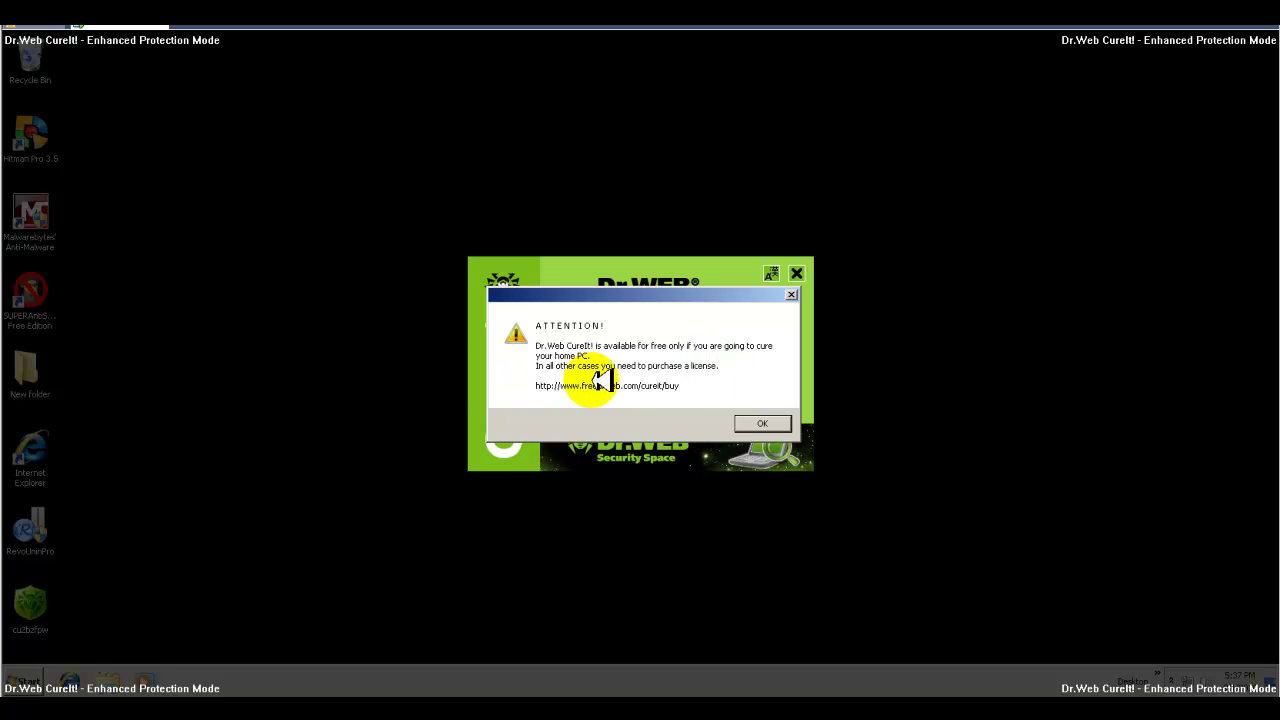
click(763, 418)
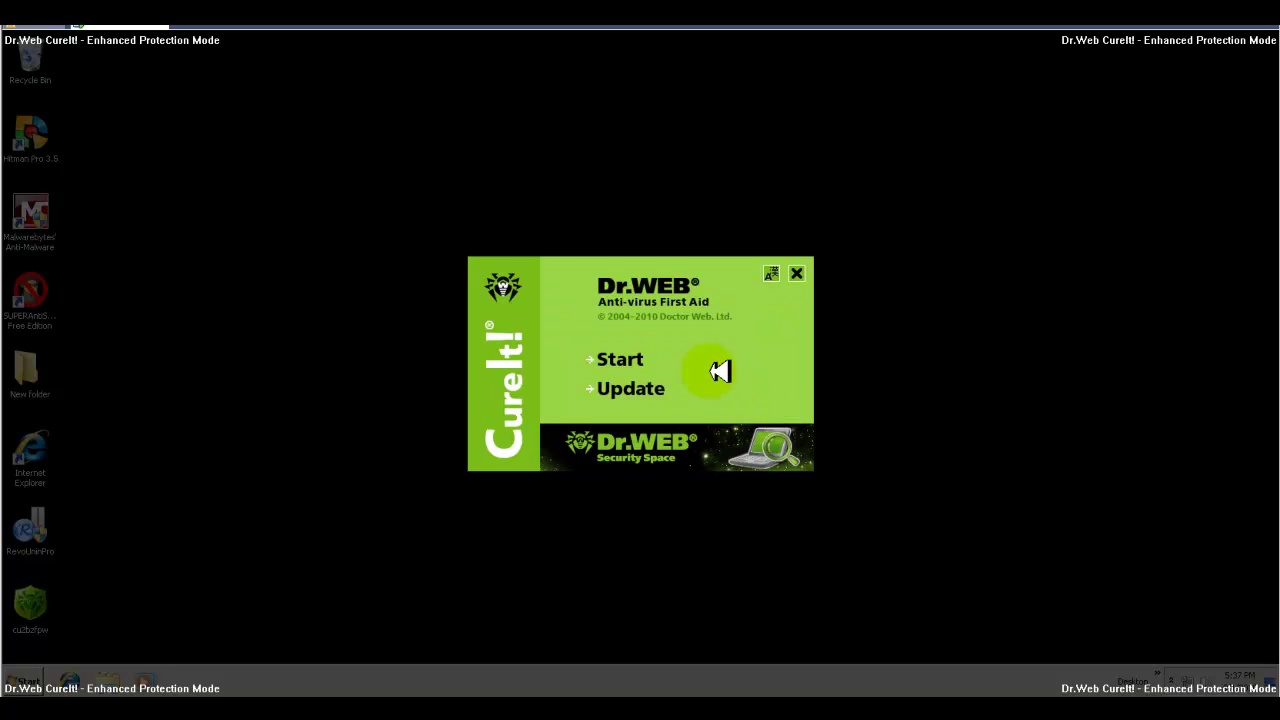
click(628, 362)
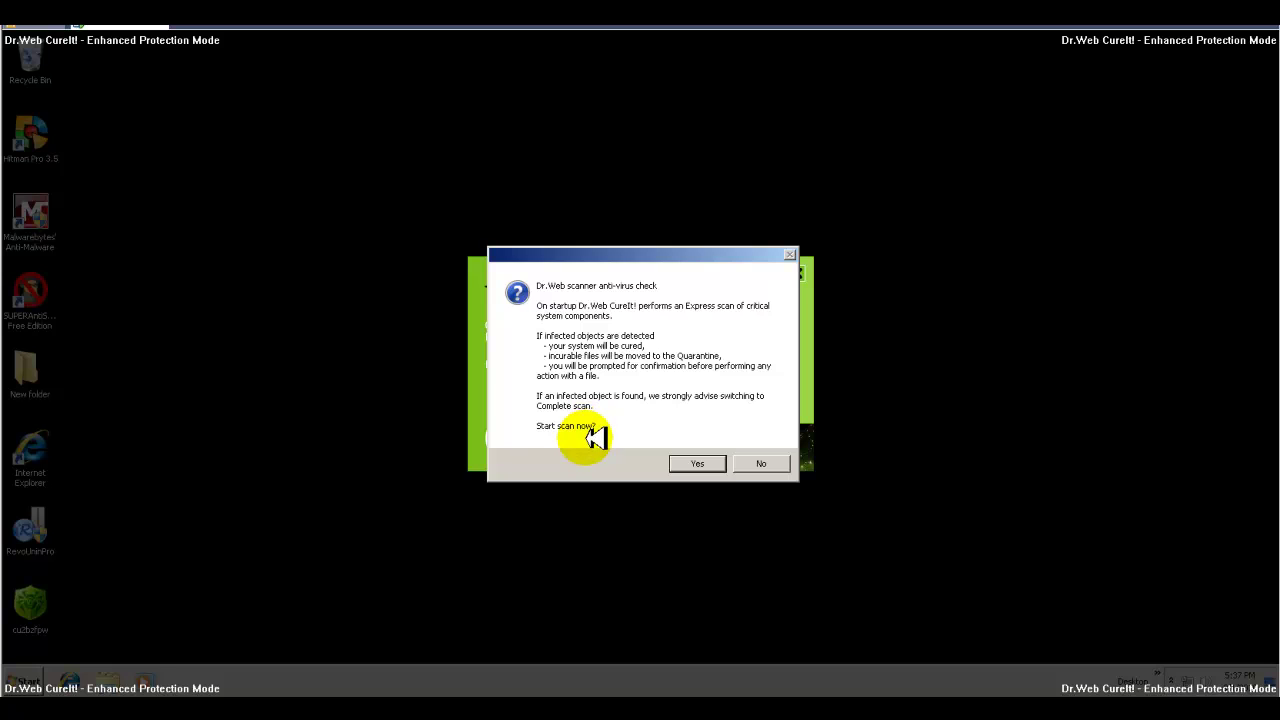
click(698, 463)
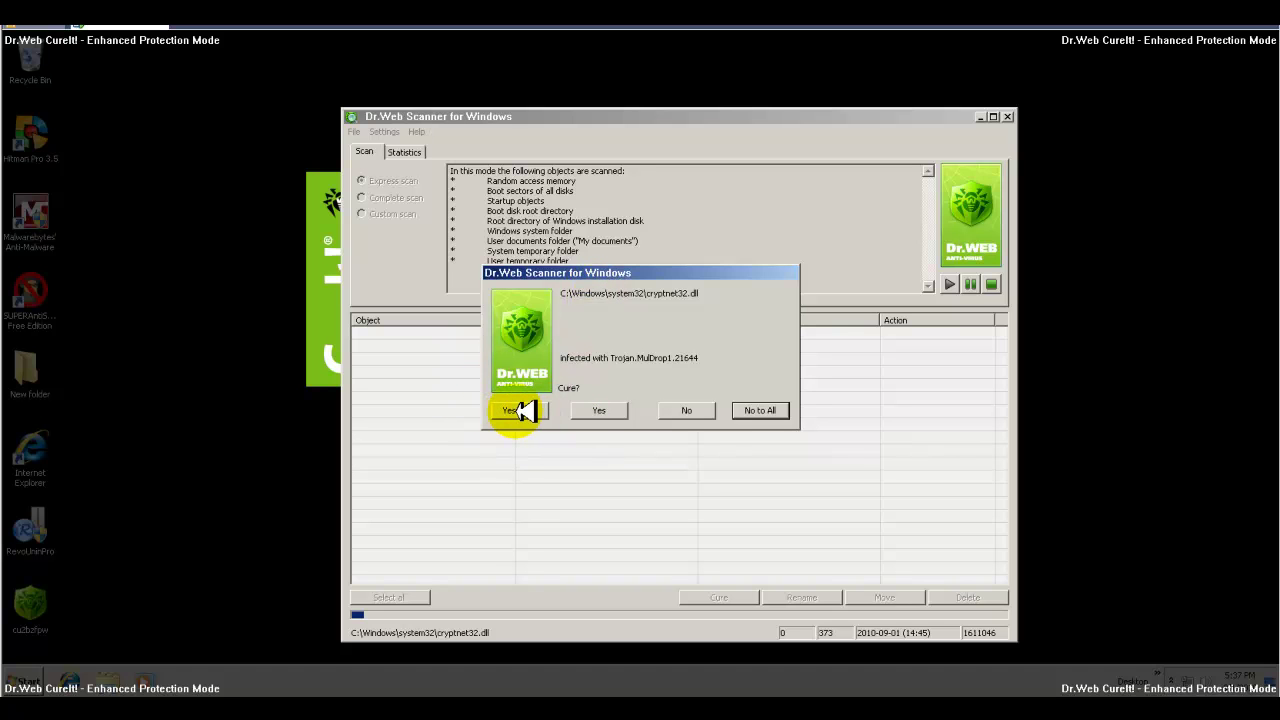
Step: Approve curing for all infected objects, and delete all items selected in the Express scan results
click(517, 410)
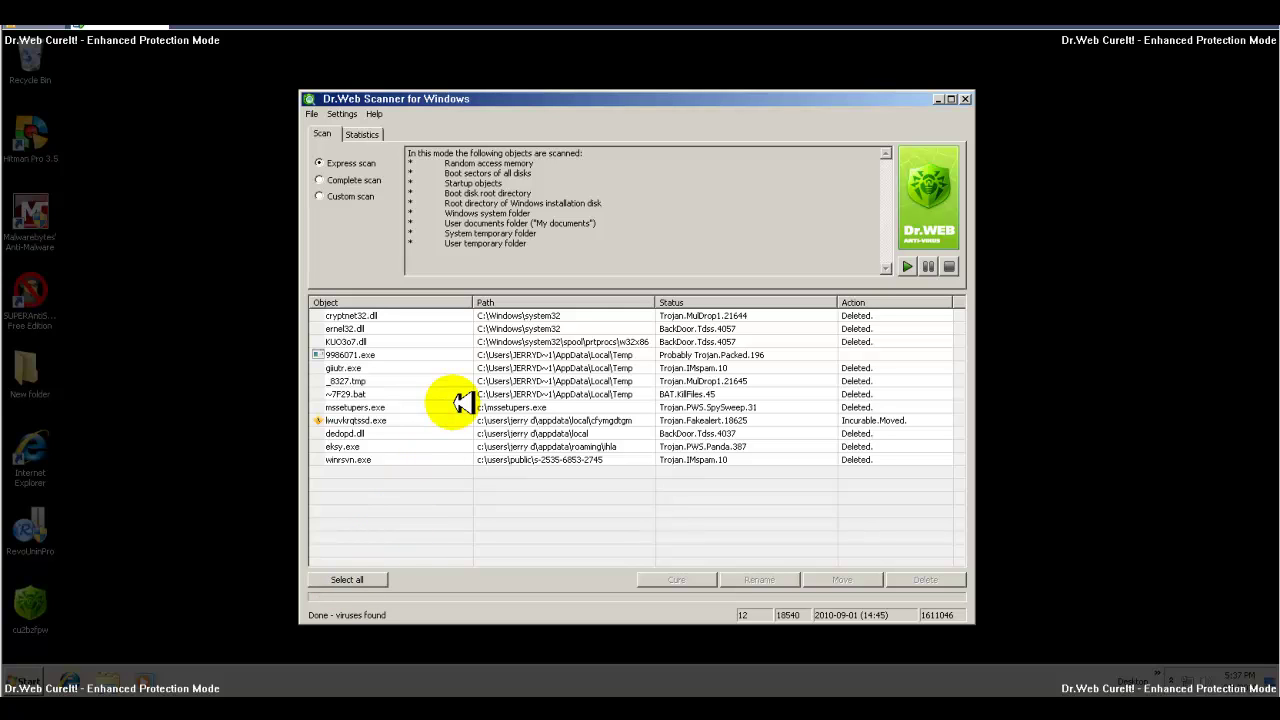
click(350, 579)
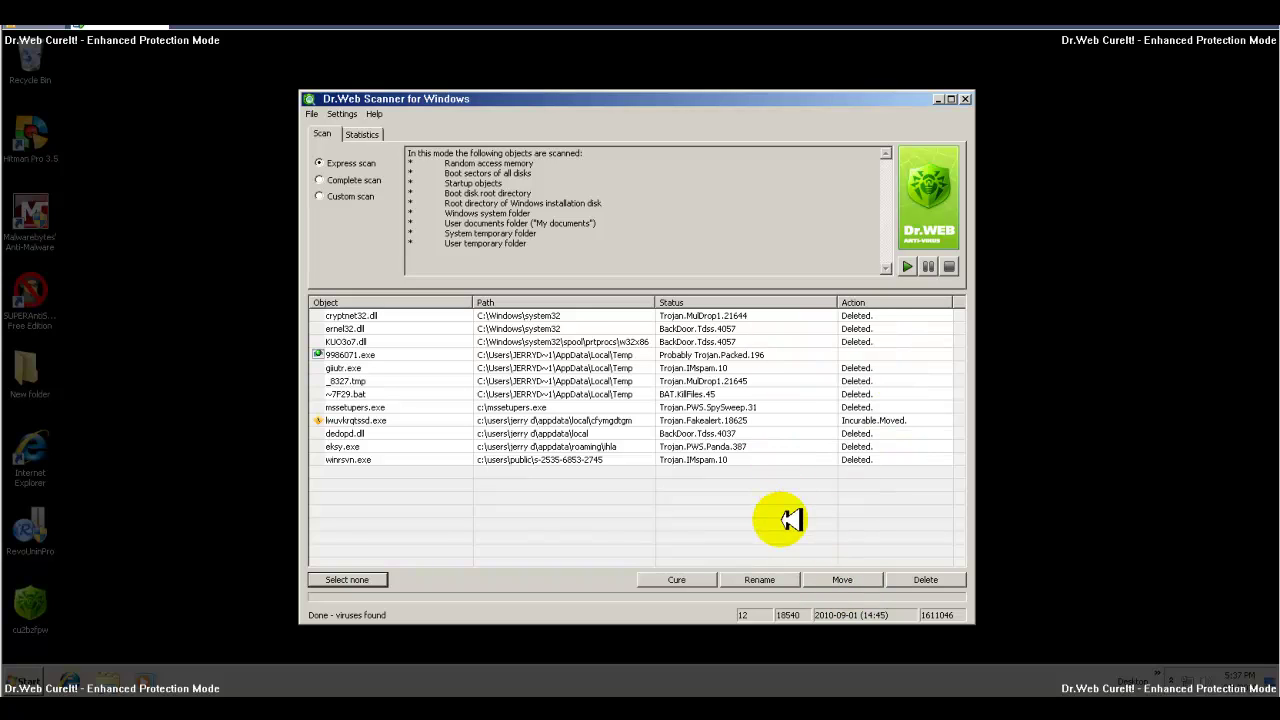
click(948, 579)
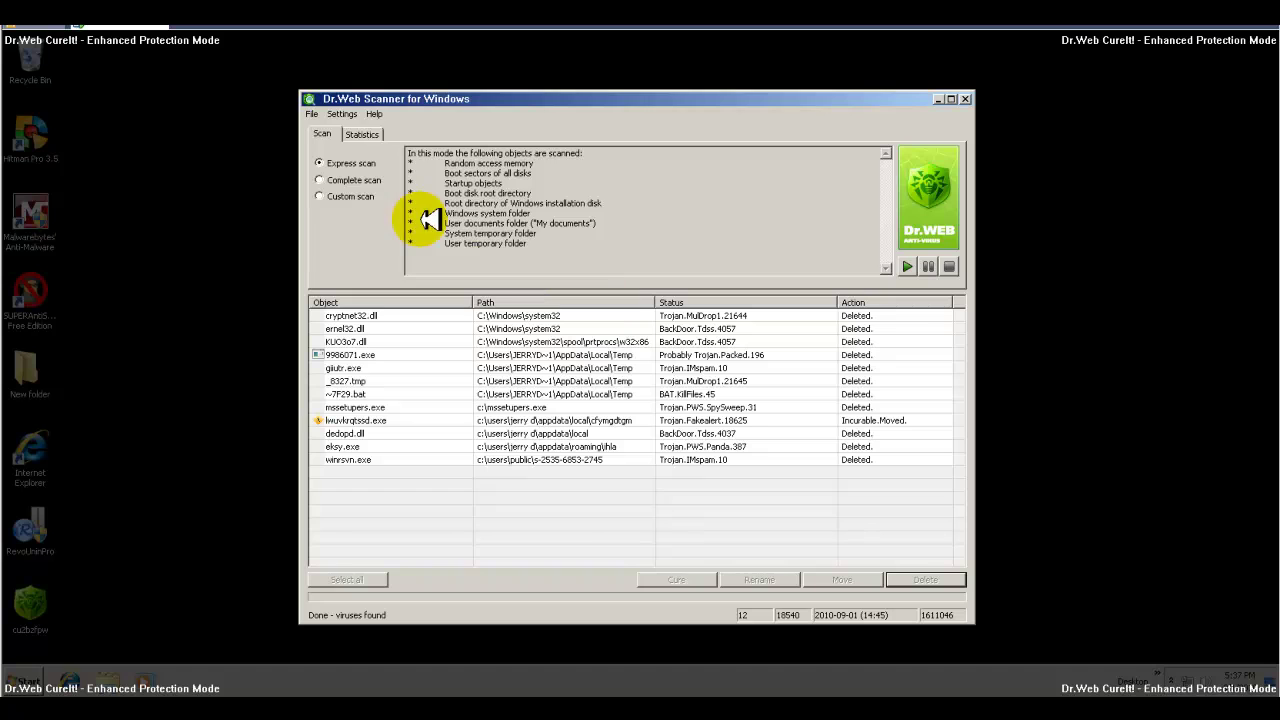
Step: View the total scan statistics, close the scanner and restart the computer
click(361, 134)
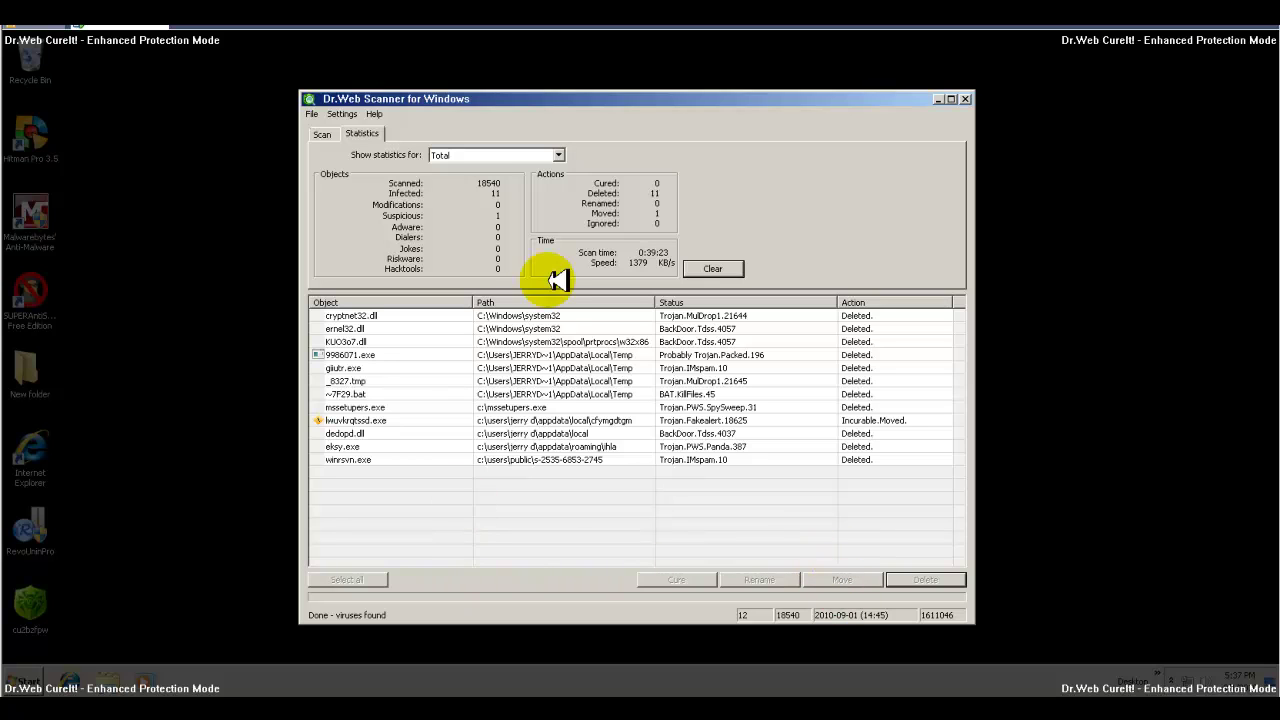
click(966, 99)
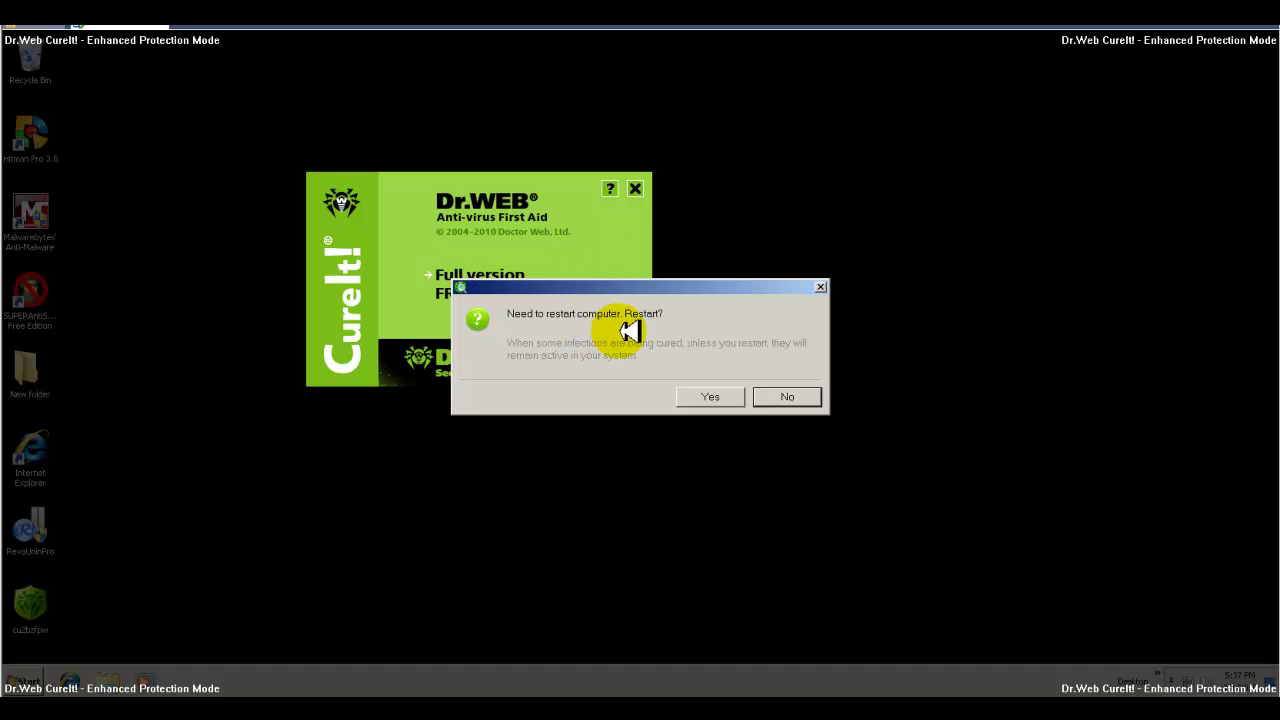
click(712, 396)
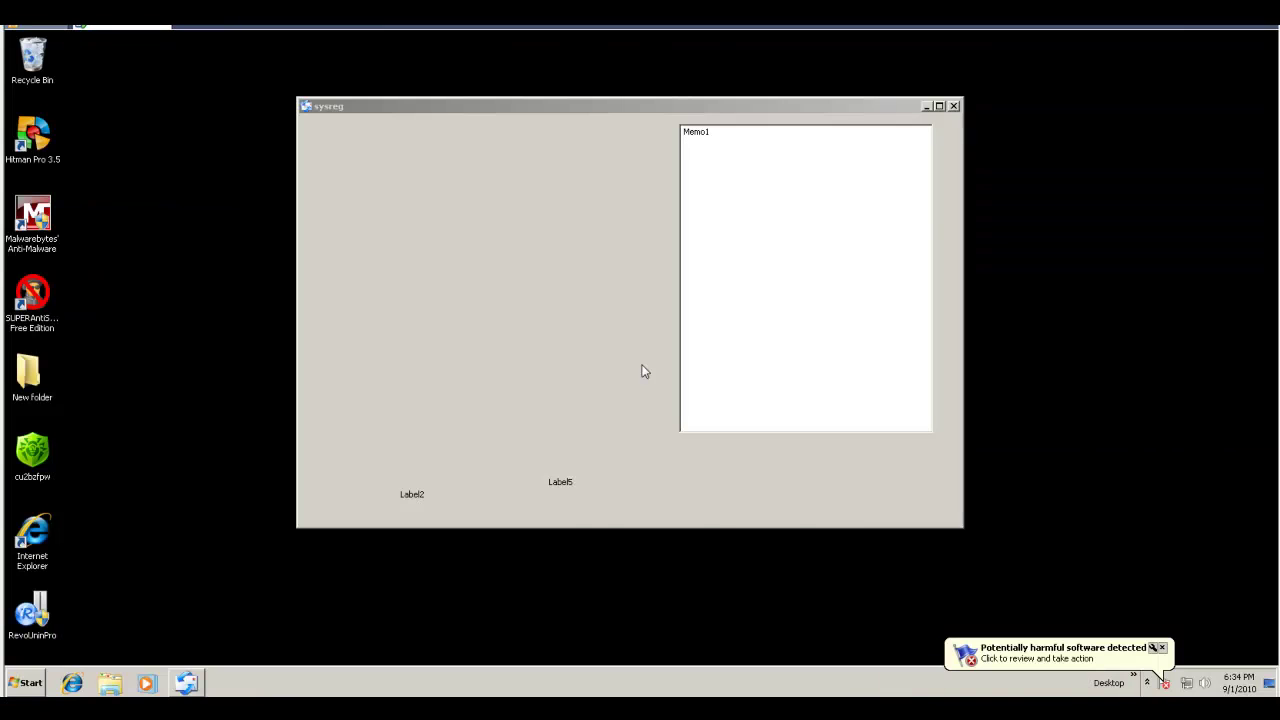
click(664, 454)
click(1049, 661)
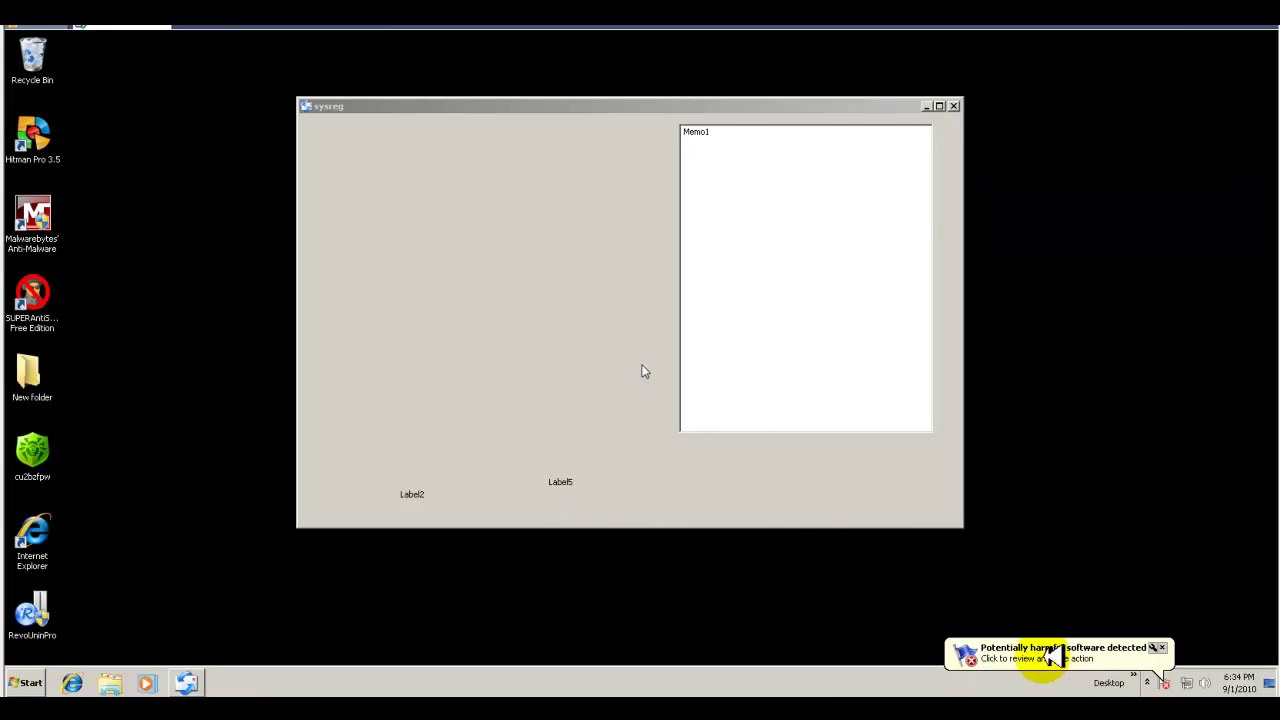
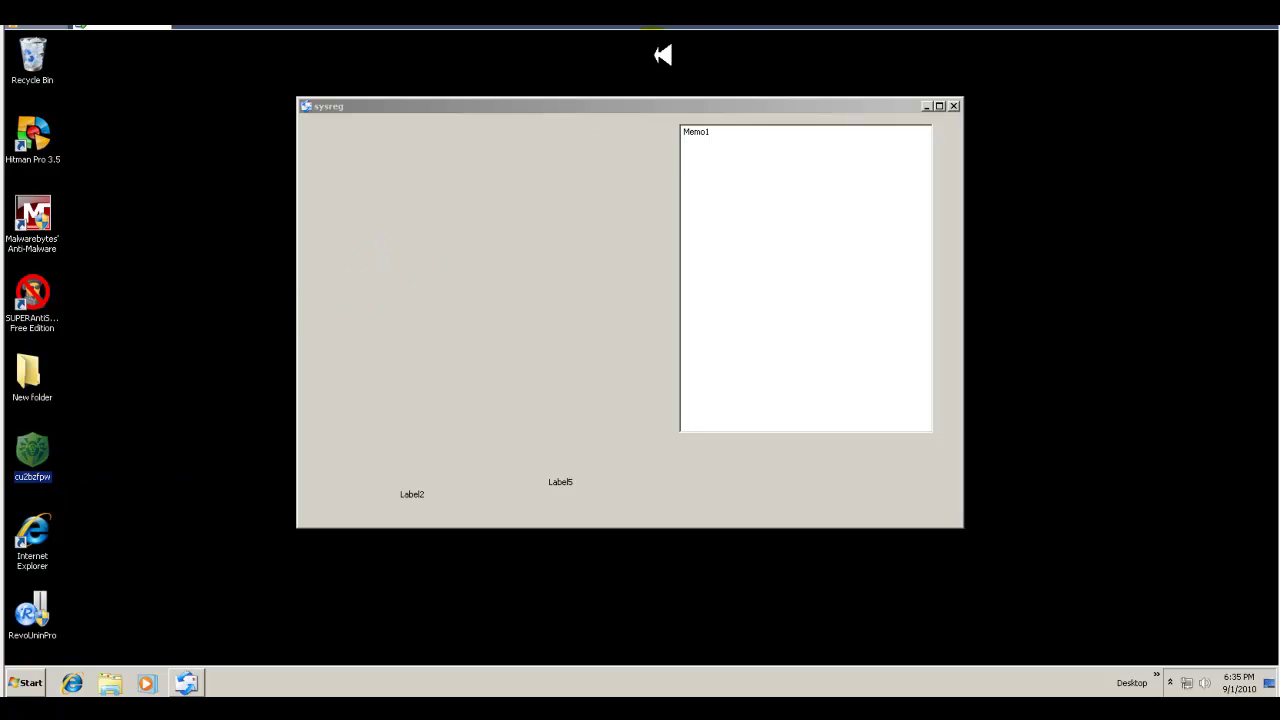
Step: Relaunch Dr.Web CureIt! in Enhanced Protection Mode, accept the home-use notice and start its initial scan
click(954, 105)
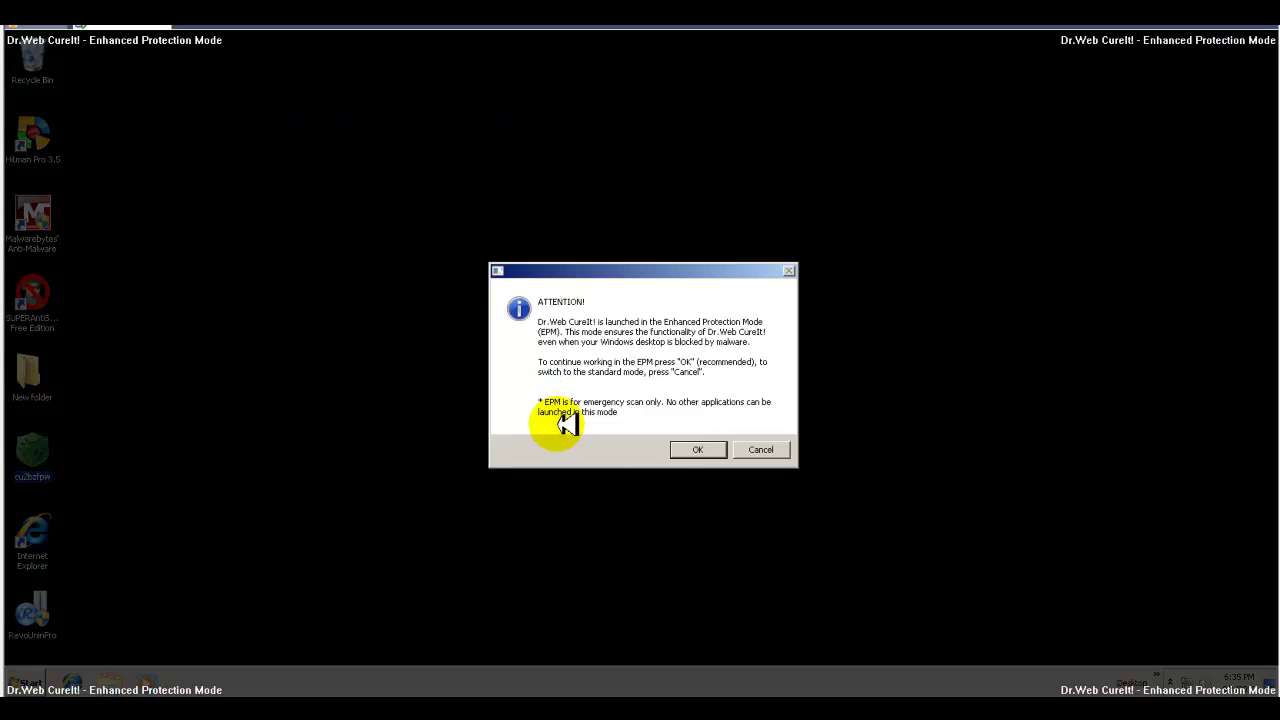
click(698, 449)
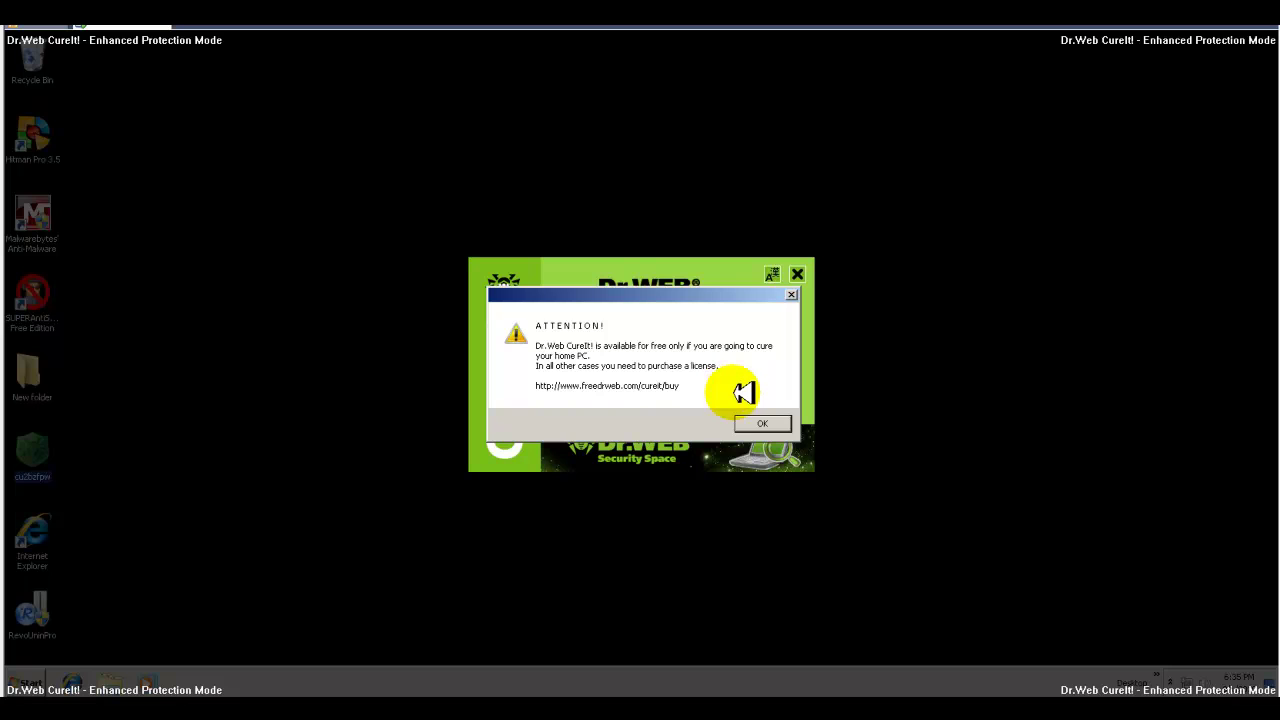
click(760, 421)
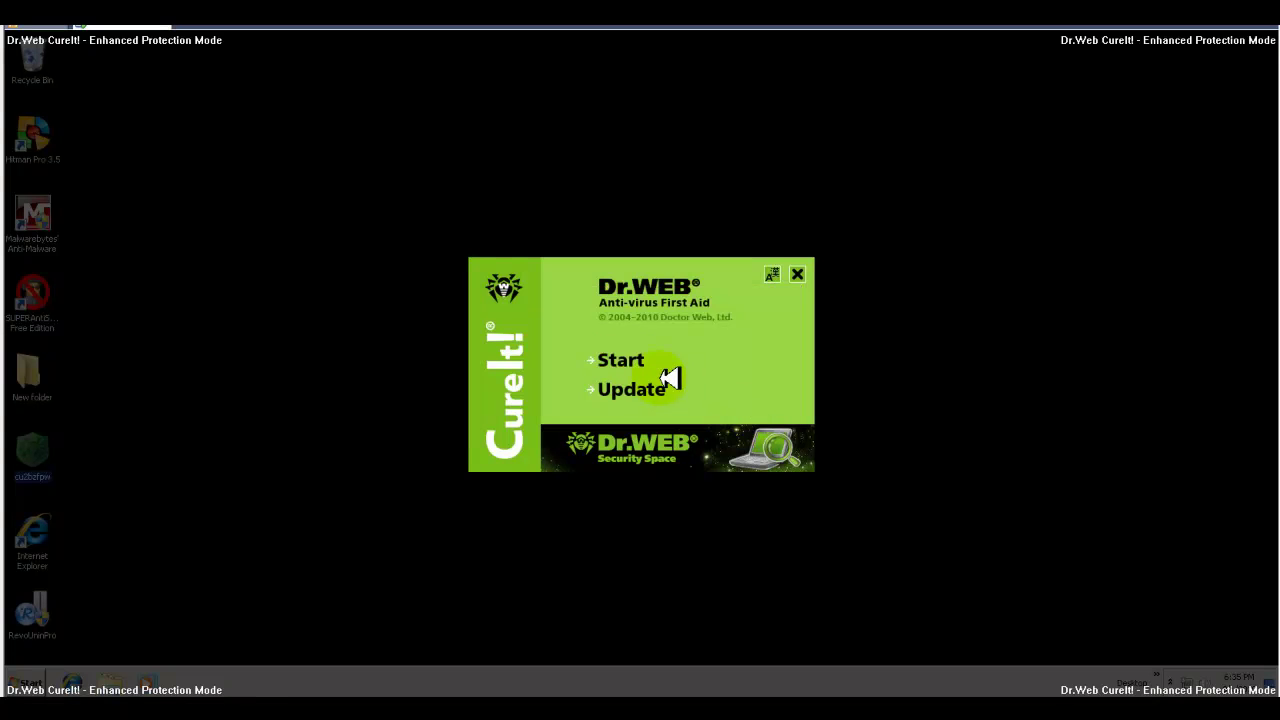
click(630, 362)
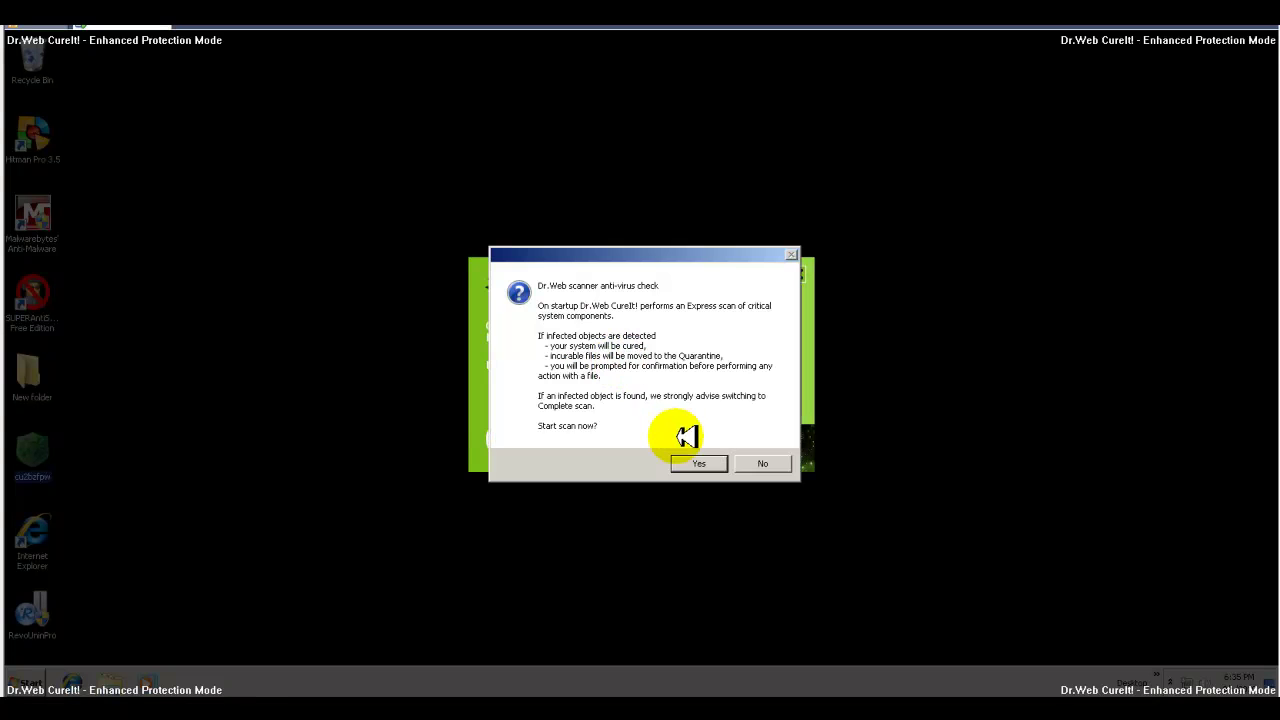
click(709, 459)
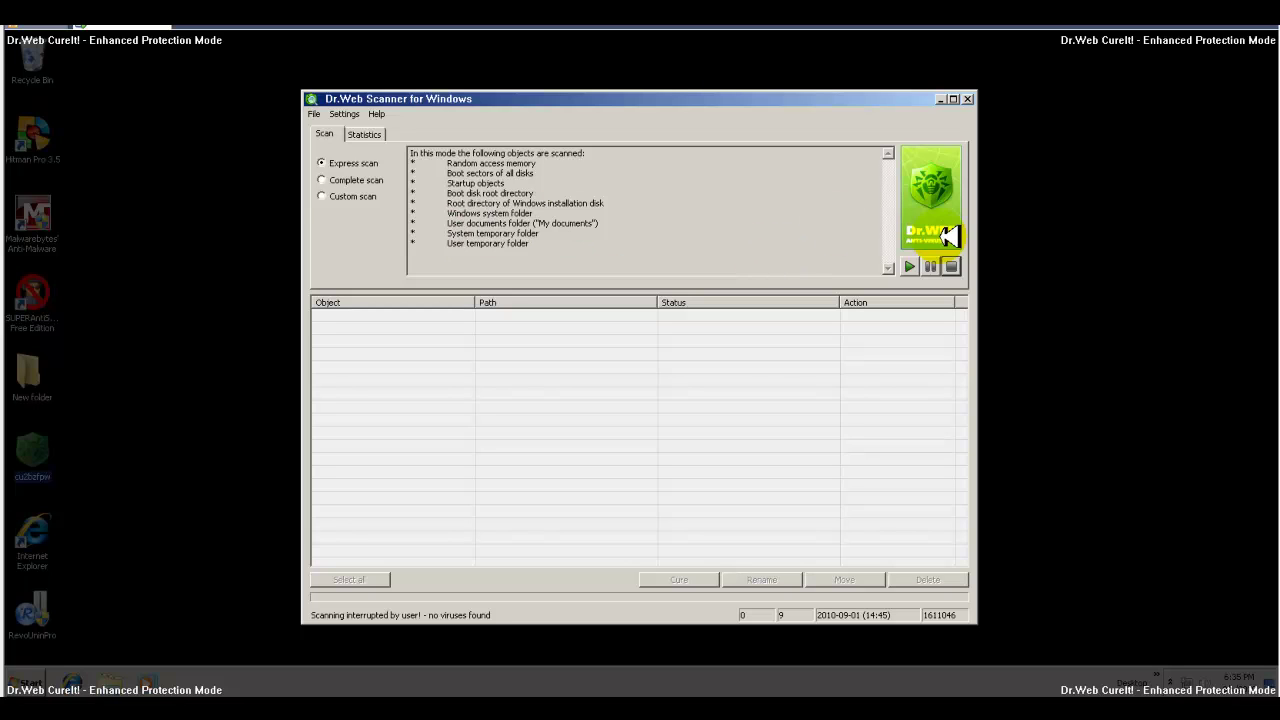
Step: Run a Complete scan of boot sectors, removable media and local disks, and exit the scanner, acknowledging its closing notice
click(322, 180)
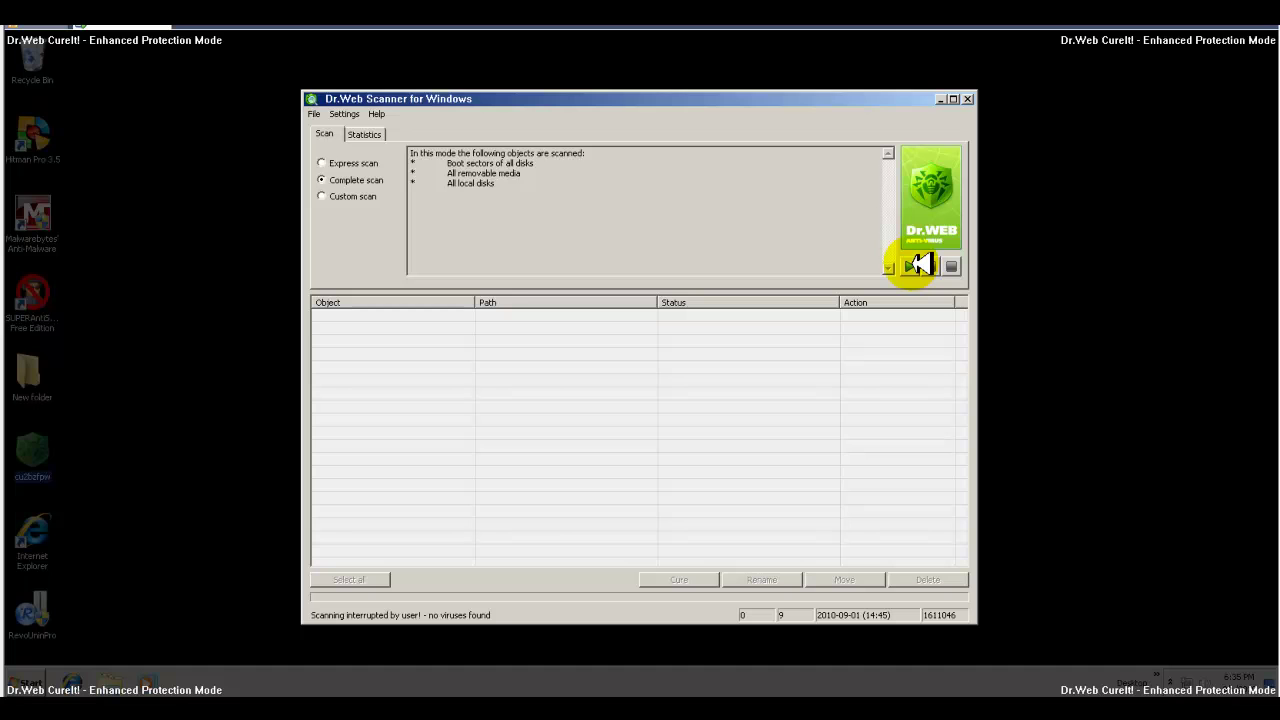
click(912, 267)
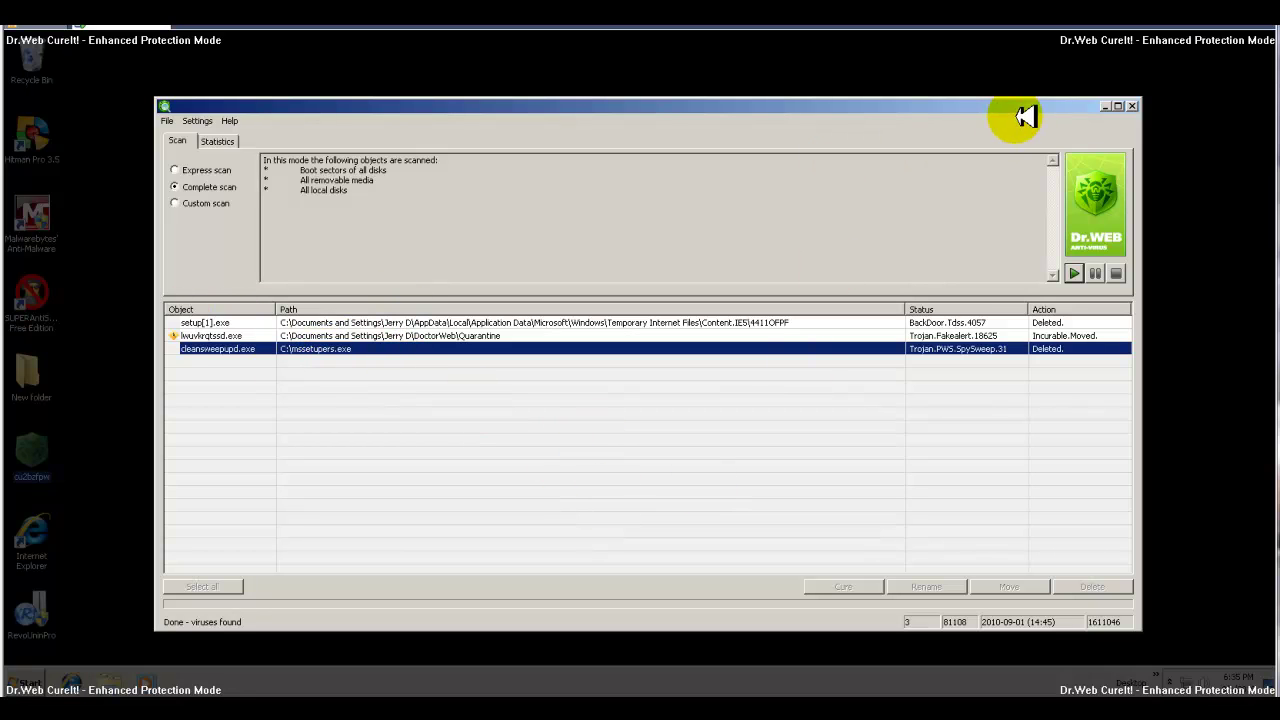
click(1130, 105)
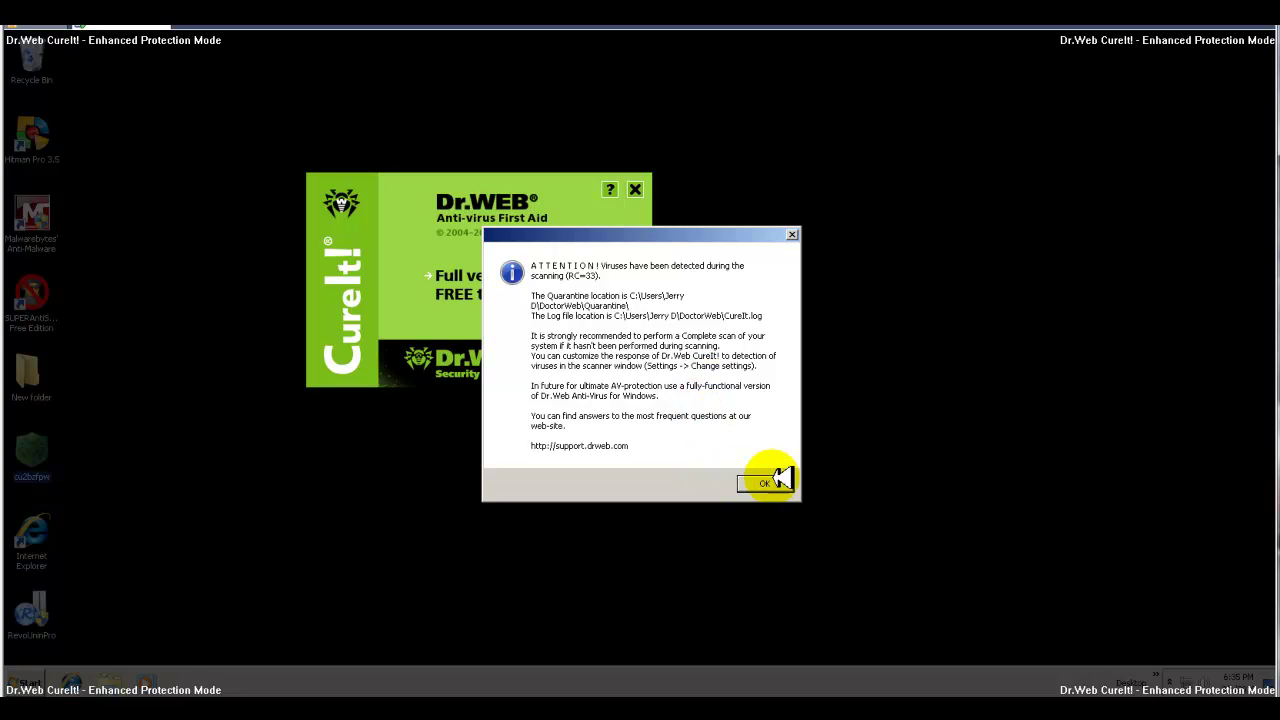
click(776, 482)
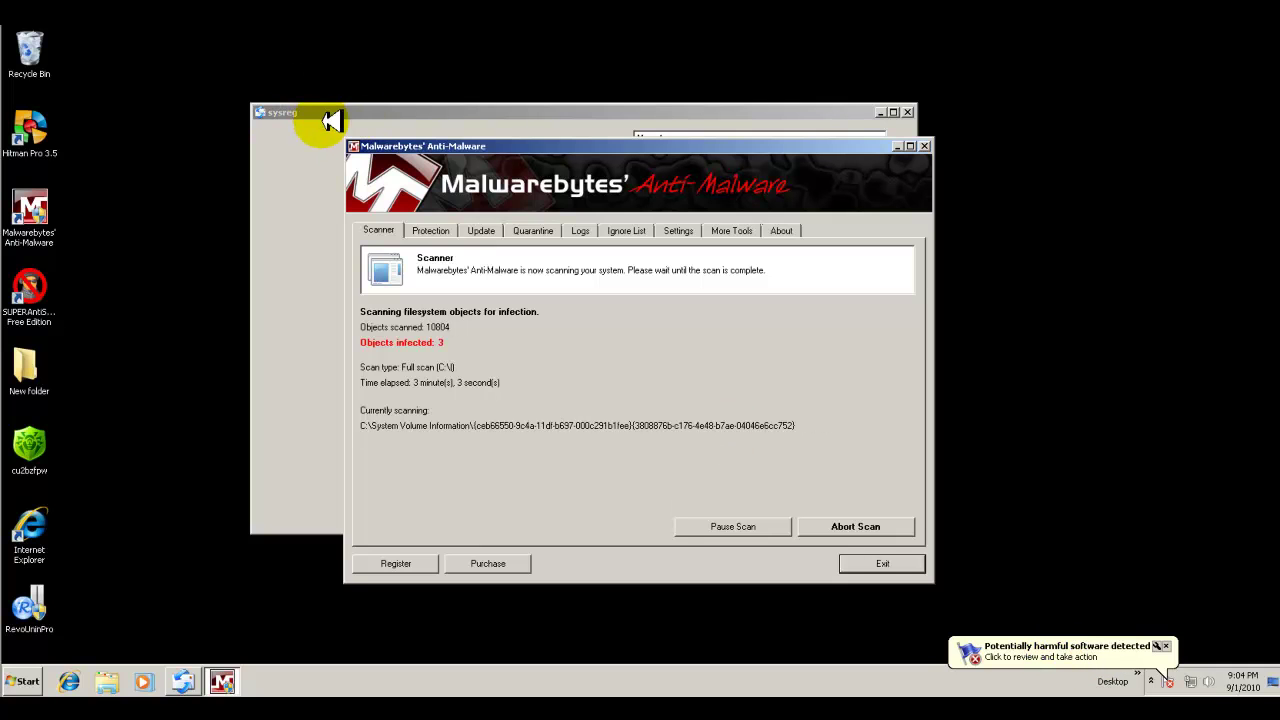
Step: Bring the sysreg window forward for inspection and return to the Malwarebytes' Anti-Malware scan
click(452, 110)
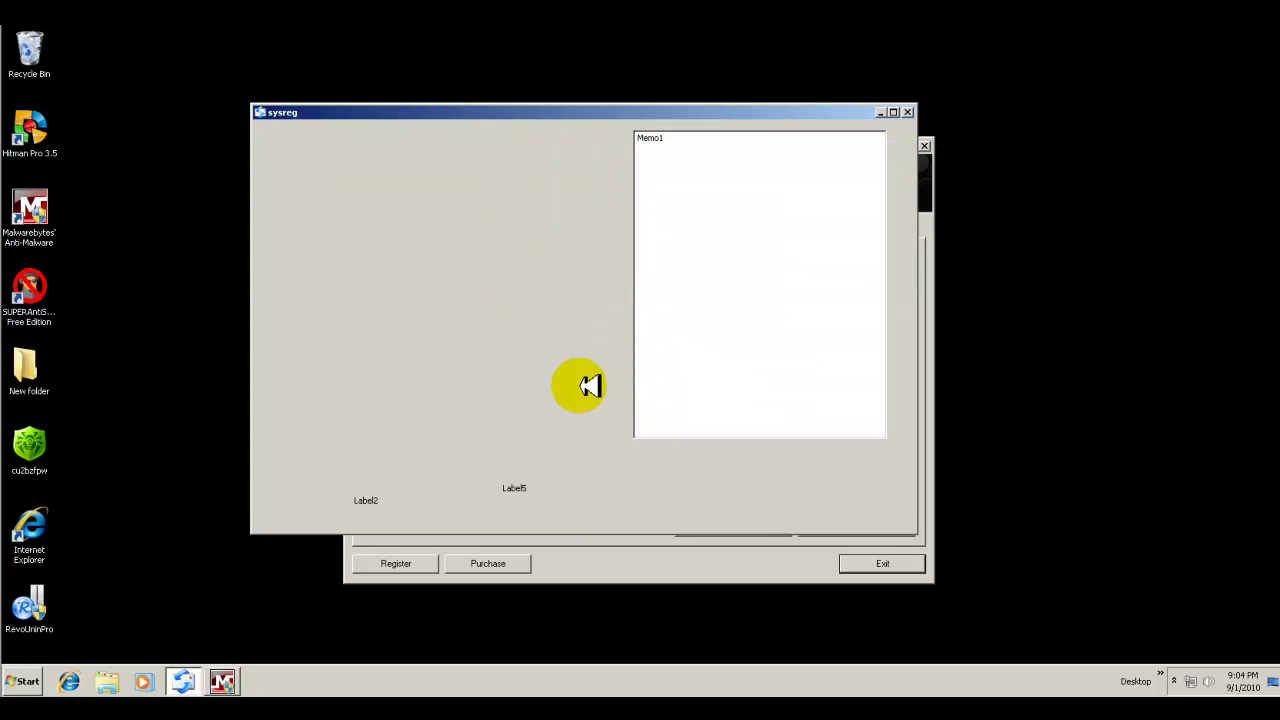
click(757, 554)
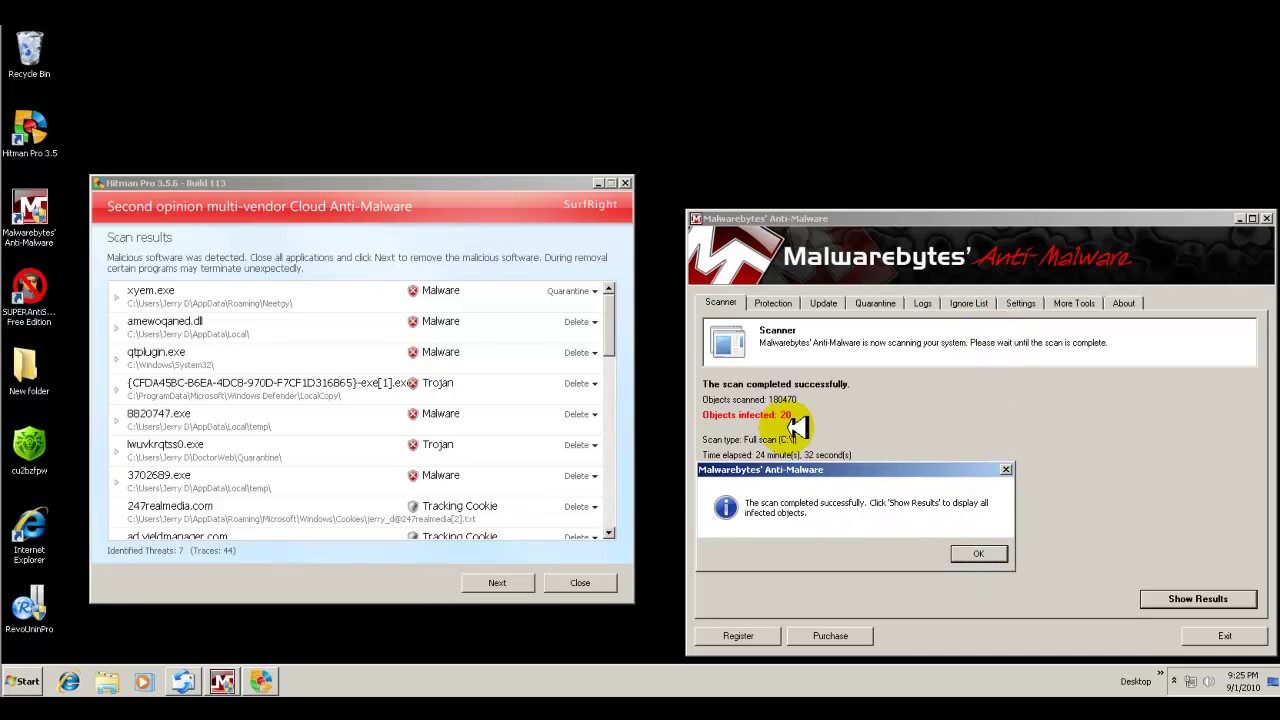
Step: Acknowledge the finished Malwarebytes scan, show its results and widen the Vendor column
click(972, 556)
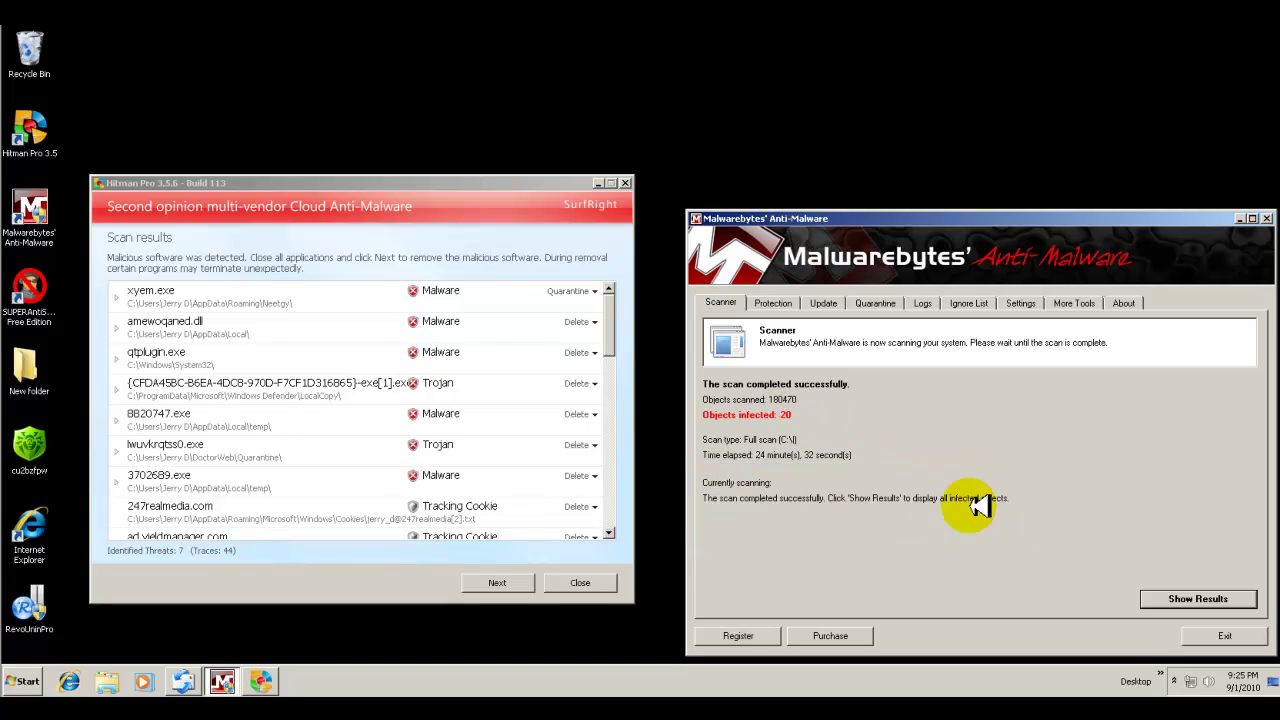
click(1180, 598)
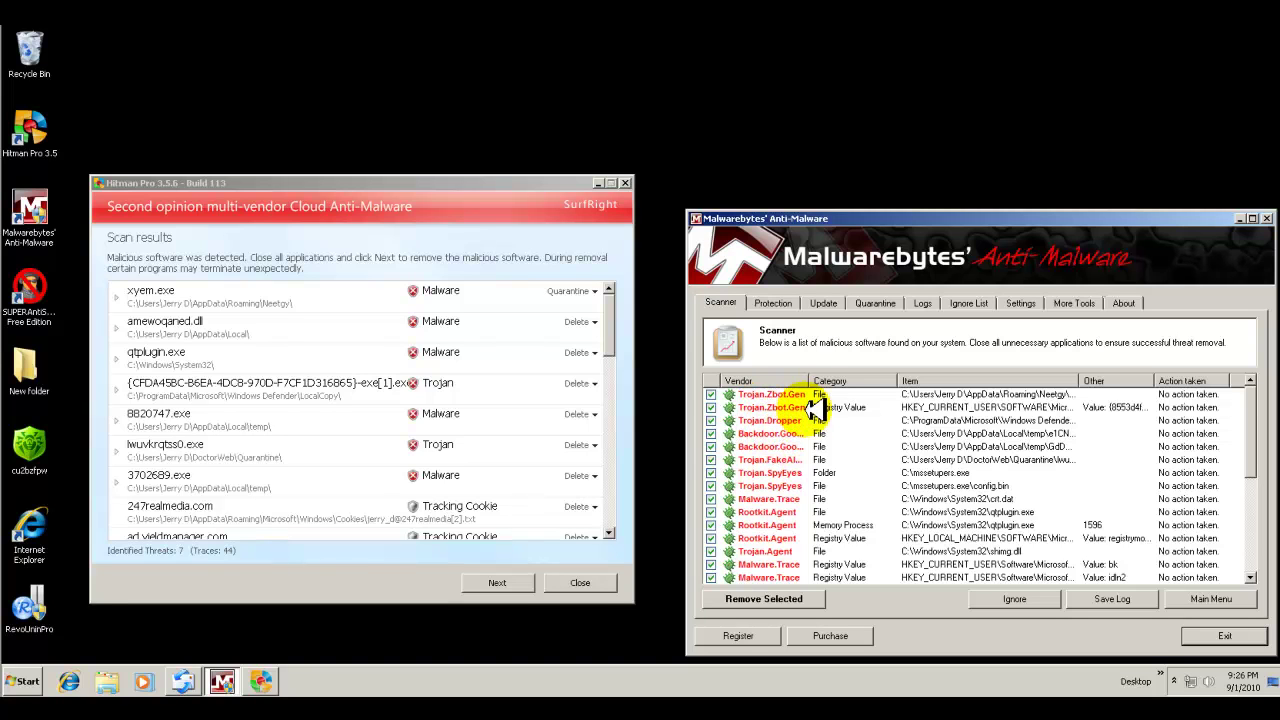
drag(818, 381, 847, 381)
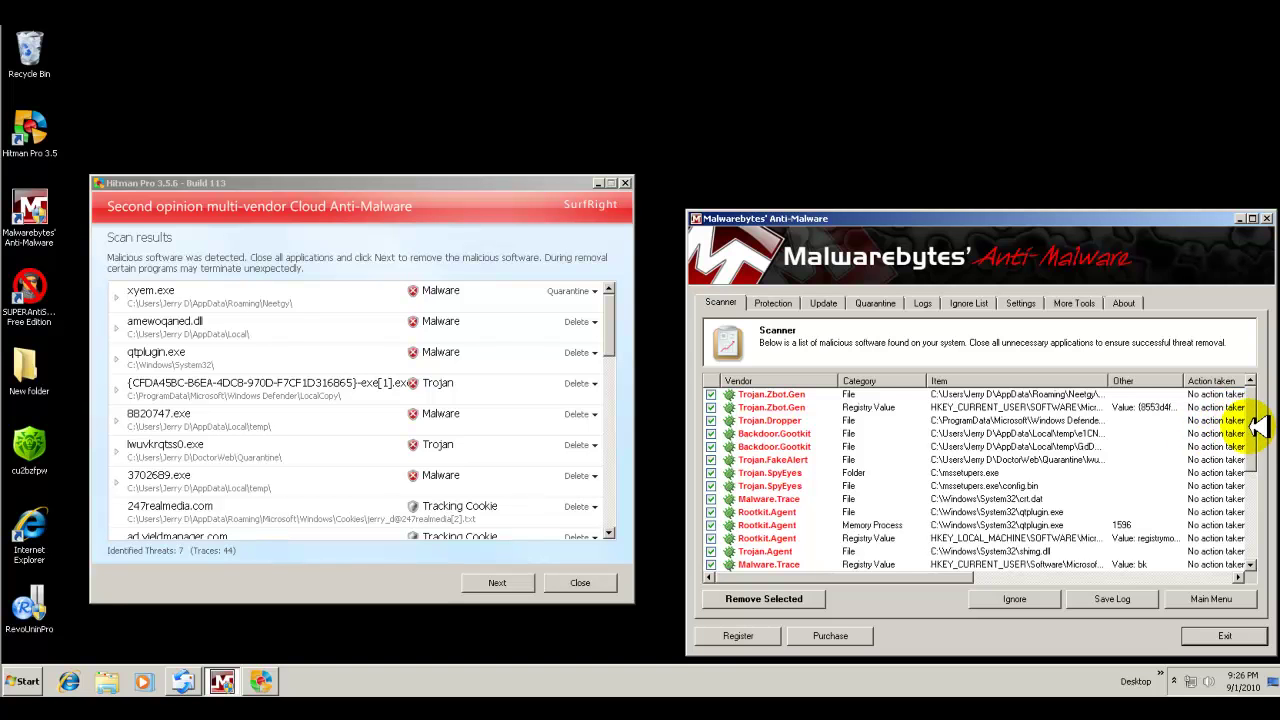
Step: Compare the Malwarebytes detections with the Hitman Pro results, highlighting the Rootkit.Agent memory process and moving the Malwarebytes window beside Hitman Pro
drag(1258, 425, 1253, 523)
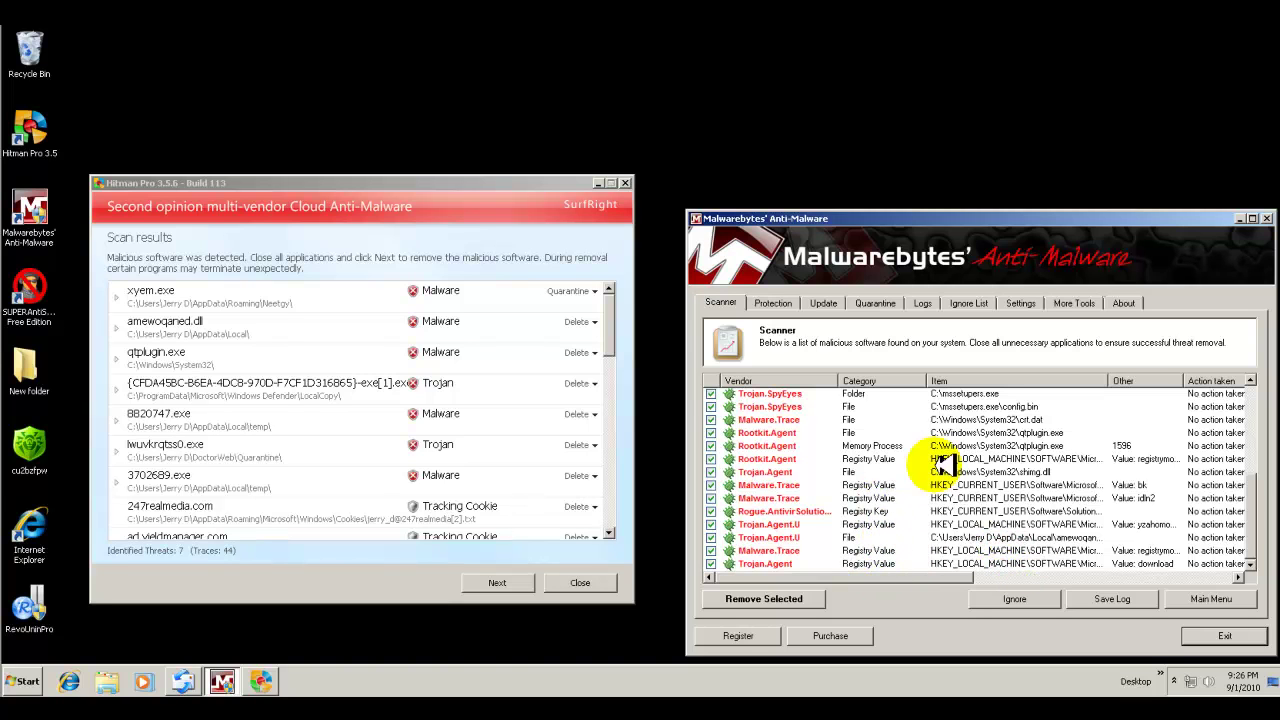
click(885, 447)
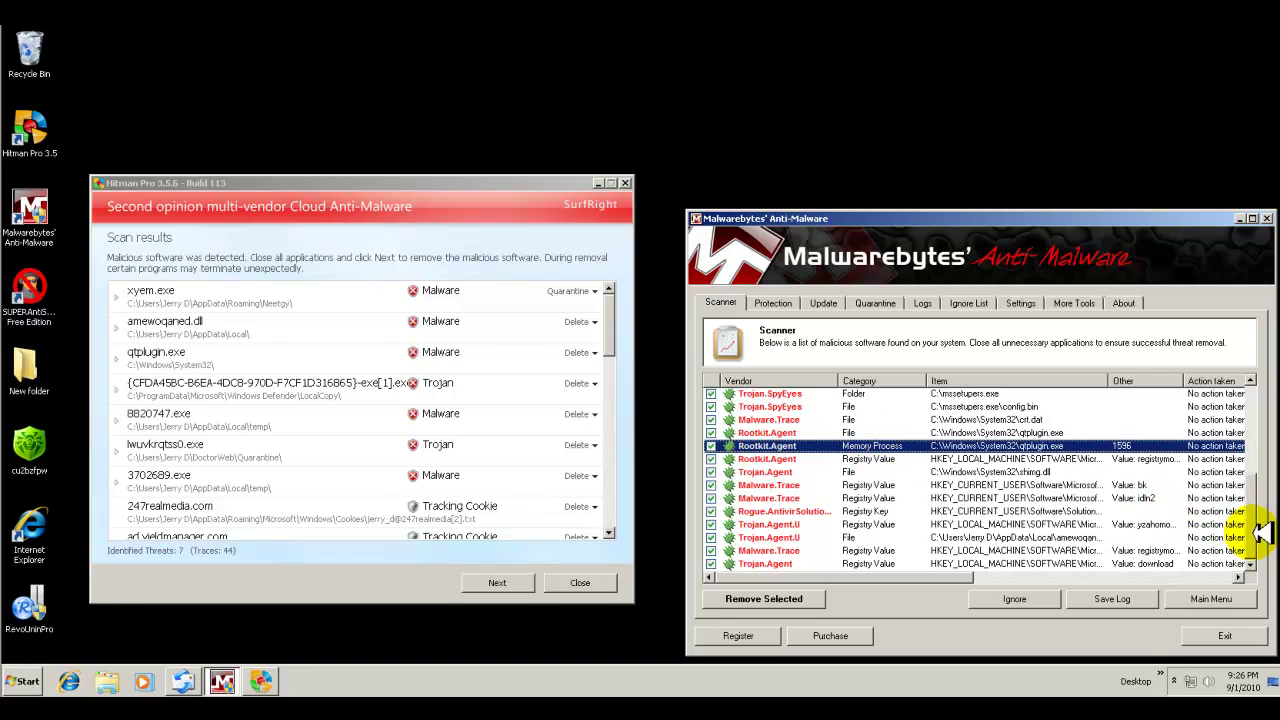
scroll(1260, 470, up, 2)
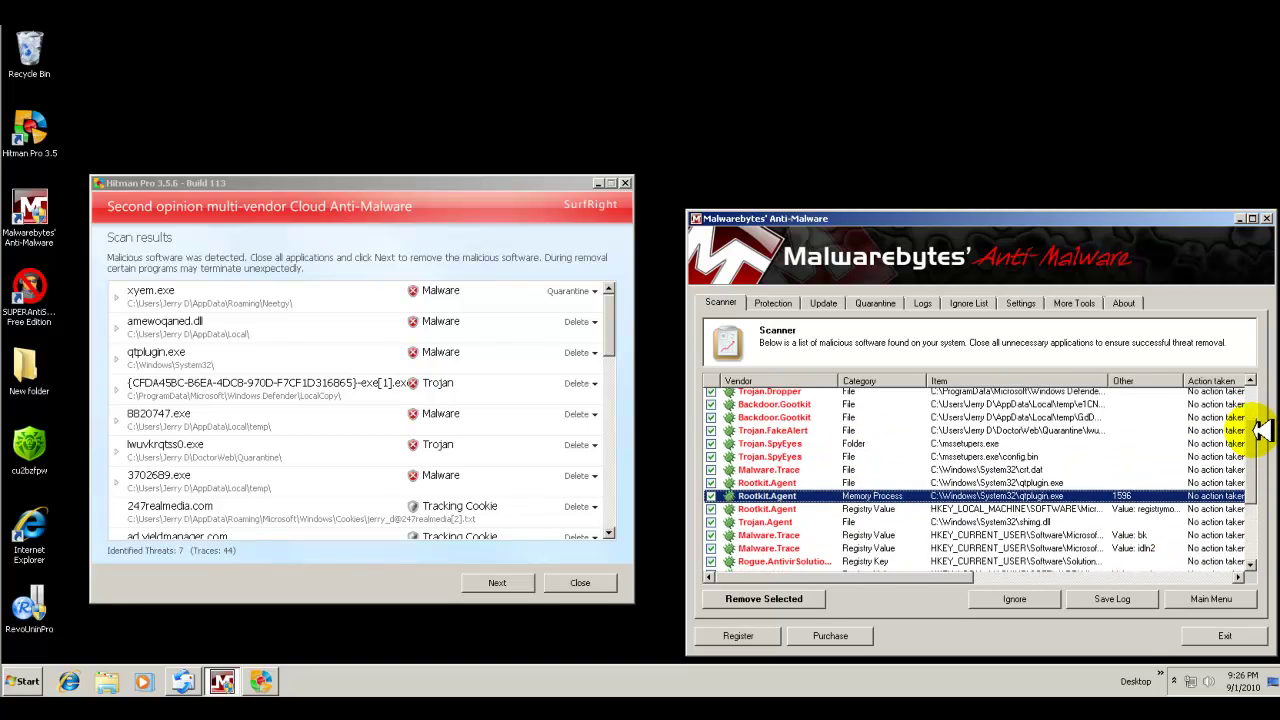
scroll(1262, 425, up, 1)
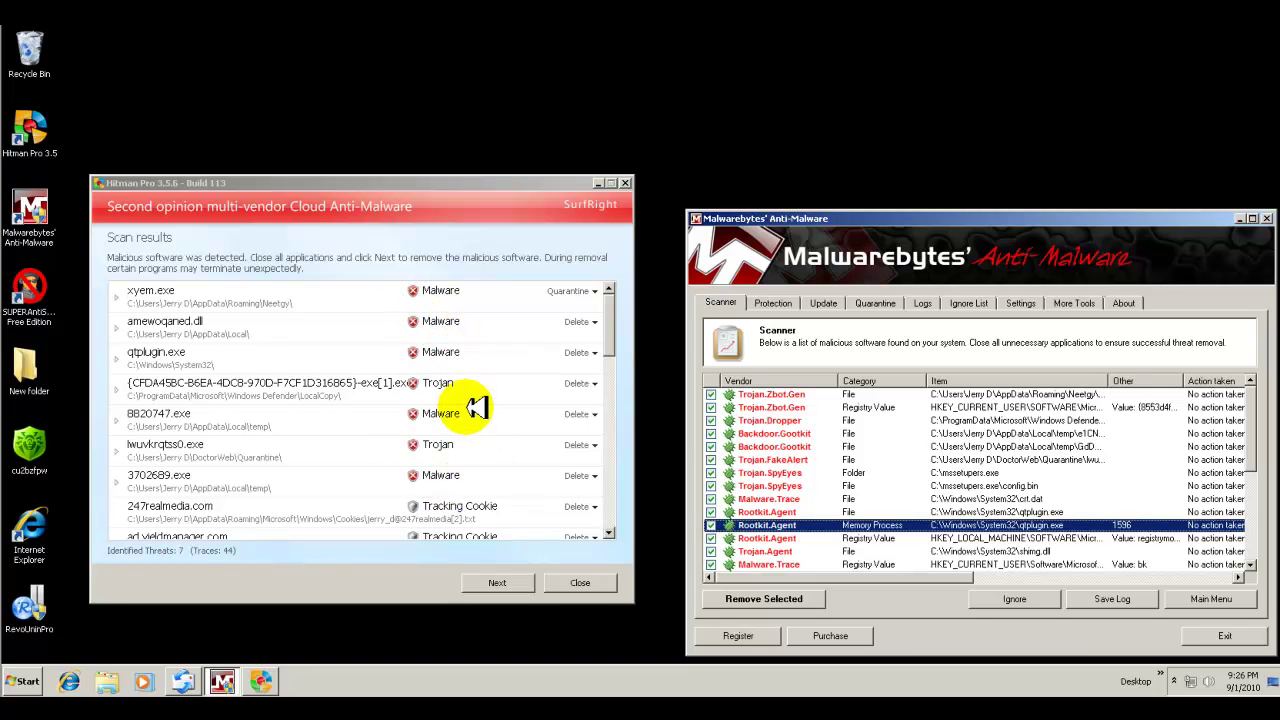
scroll(519, 380, down, 2)
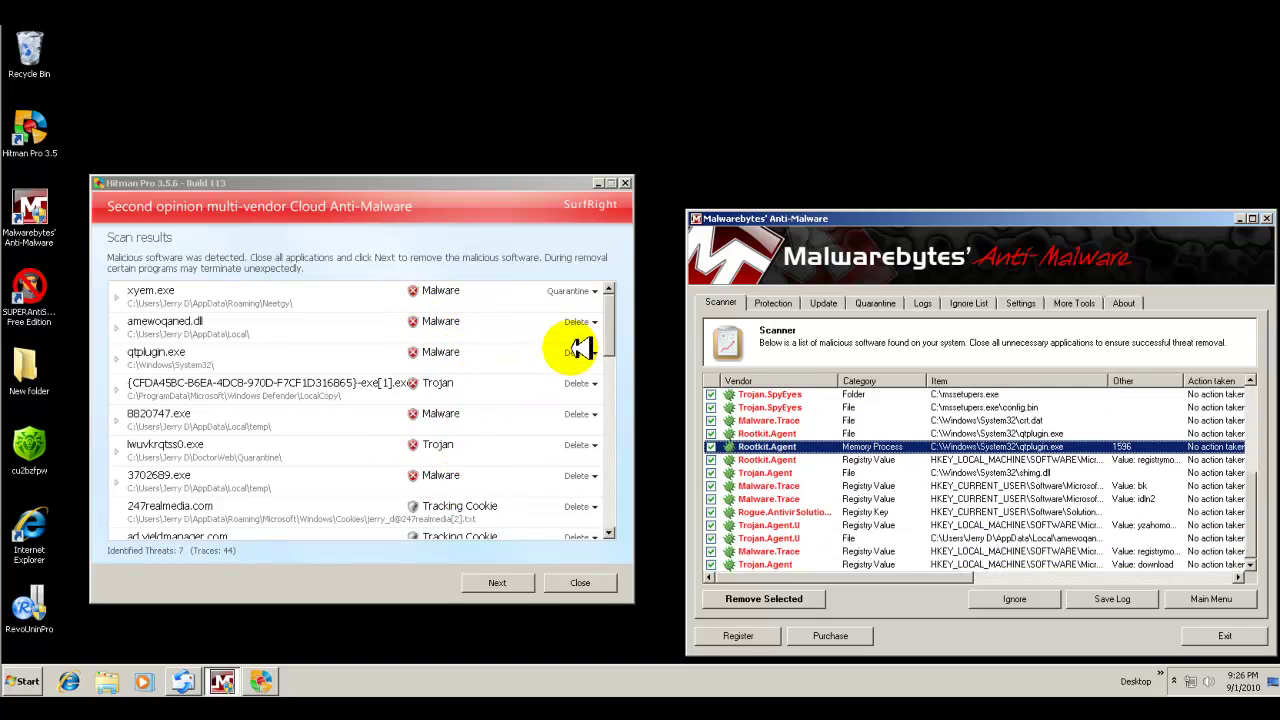
mouse_move(608, 320)
mouse_down()
mouse_move(597, 471)
mouse_move(619, 315)
mouse_up()
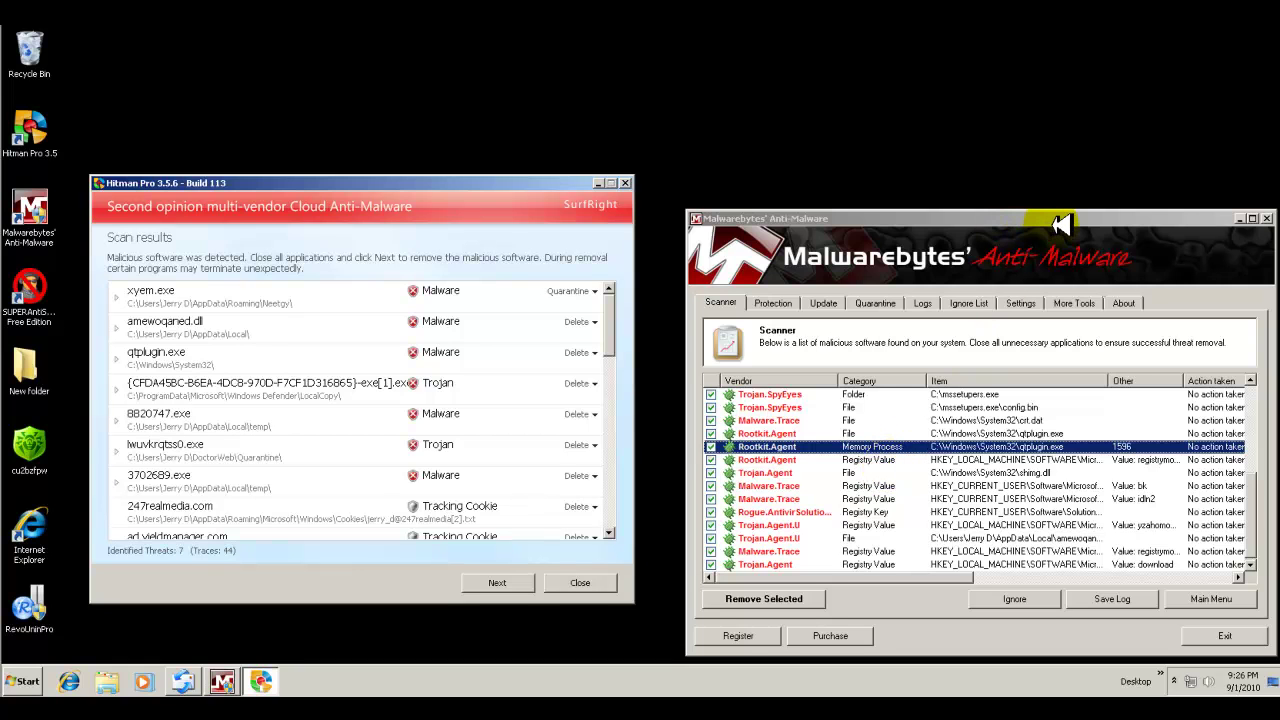
drag(1066, 222, 1019, 186)
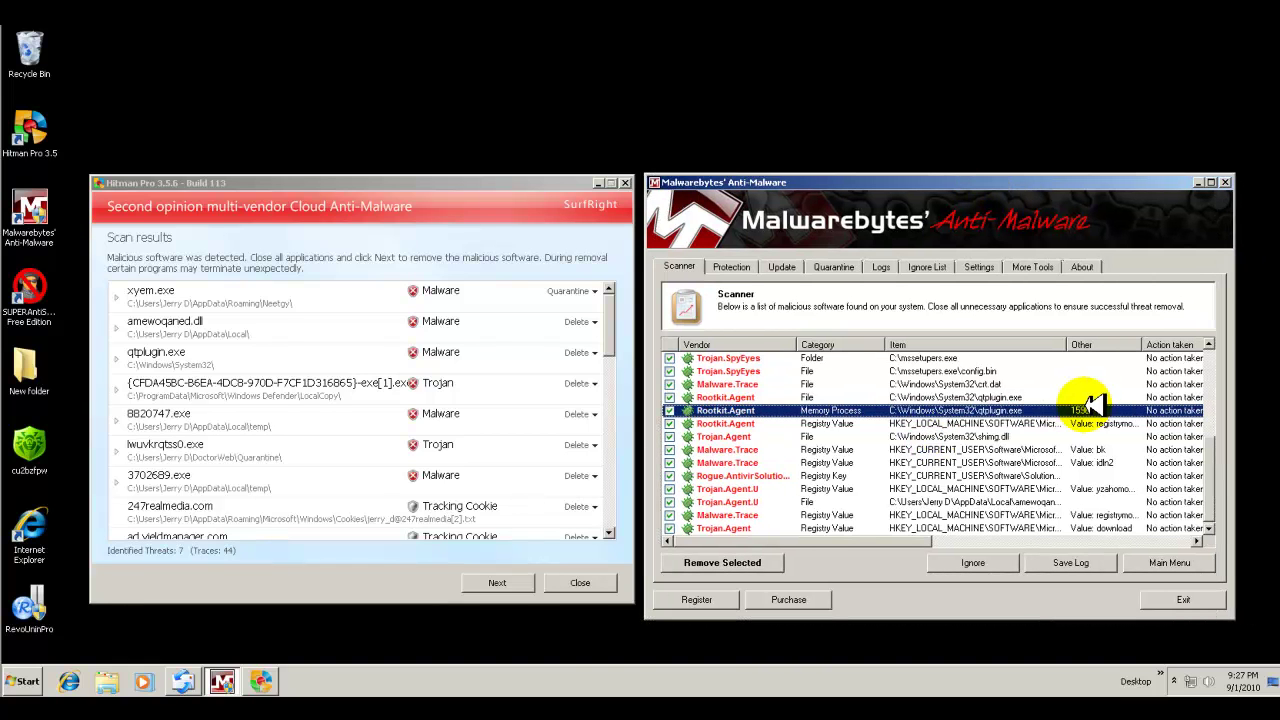
Step: Review the full Malwarebytes detection list from first to last entry, checking the vendor, category and item of each detection
drag(1212, 449, 1183, 347)
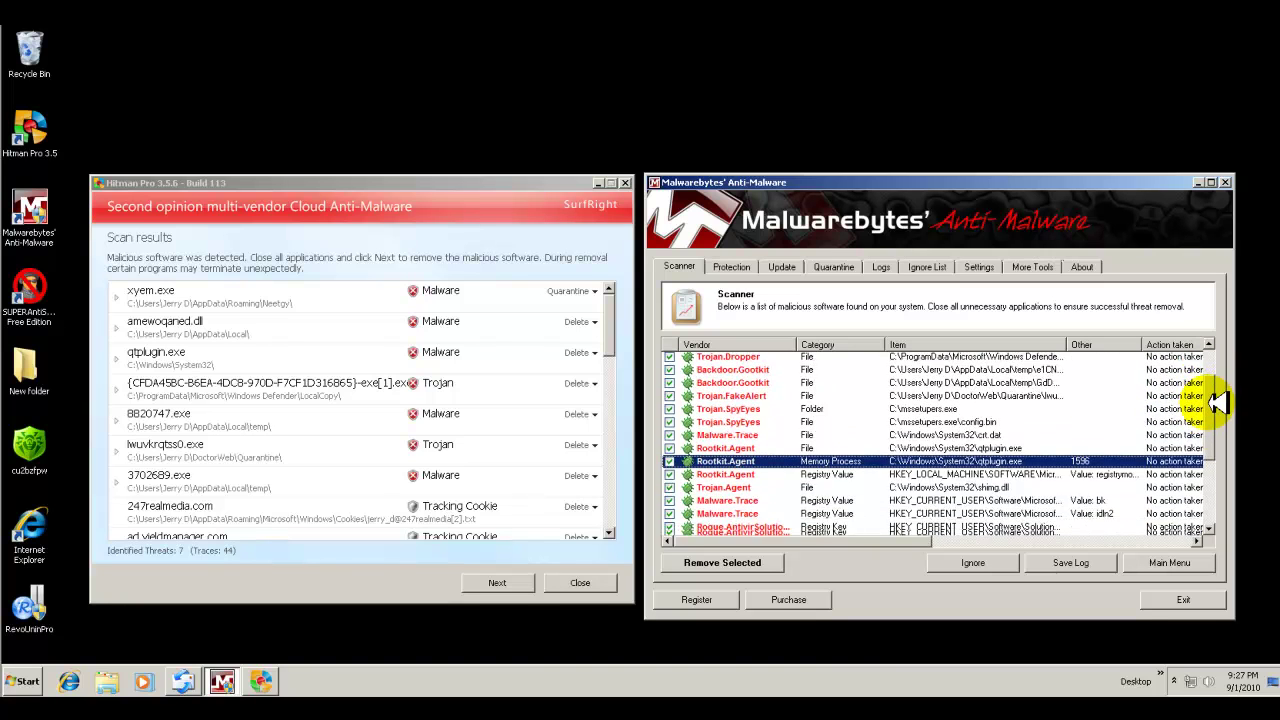
scroll(1205, 425, down, 2)
scroll(1200, 460, up, 2)
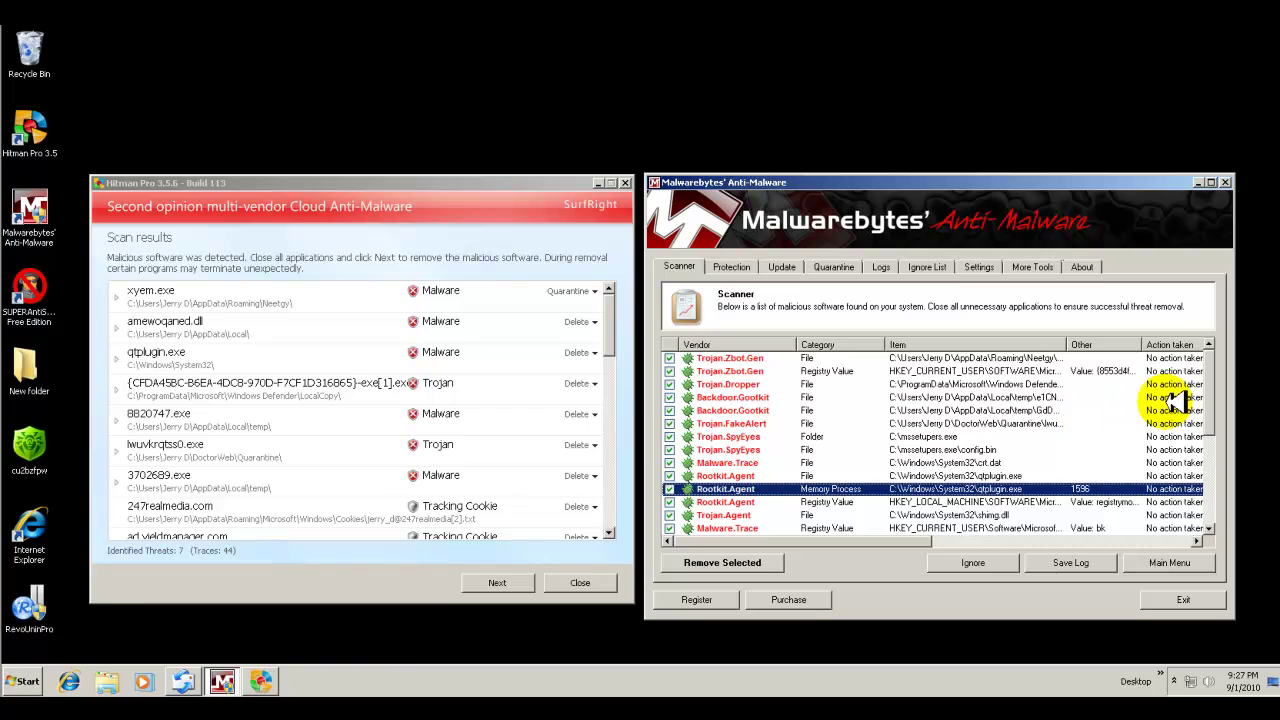
scroll(1215, 420, down, 2)
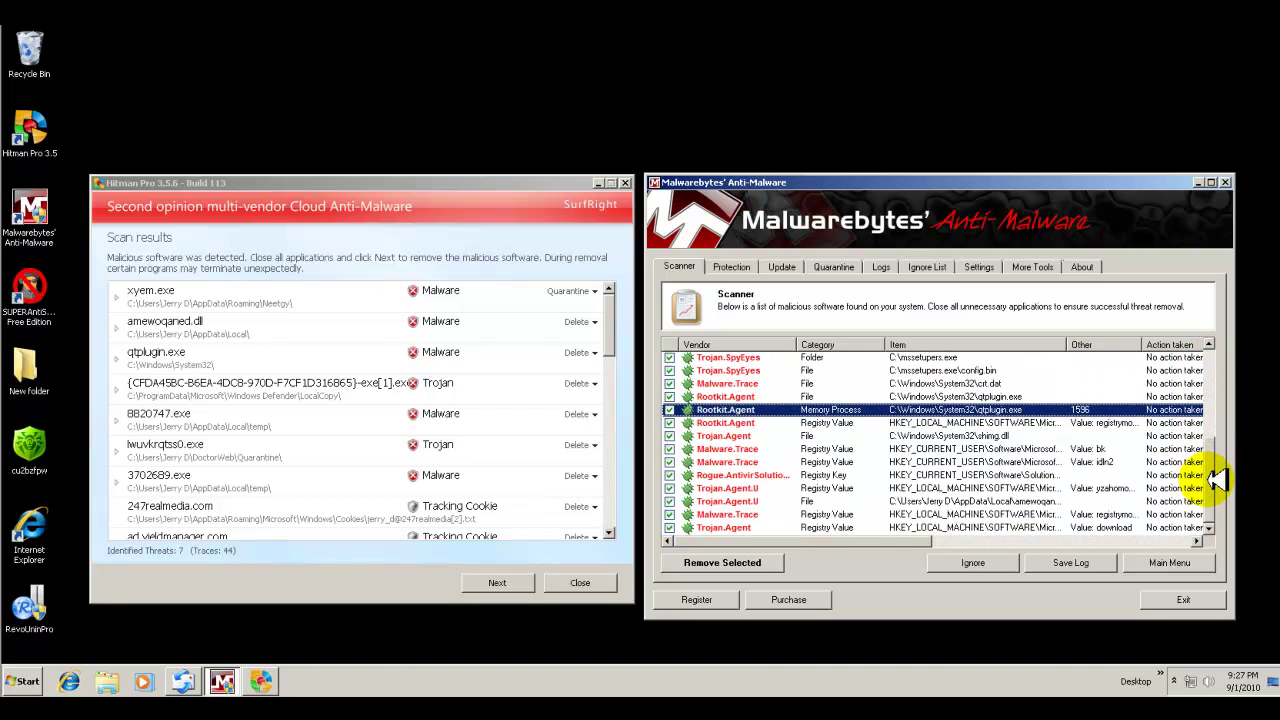
scroll(1215, 480, up, 2)
scroll(1212, 440, up, 2)
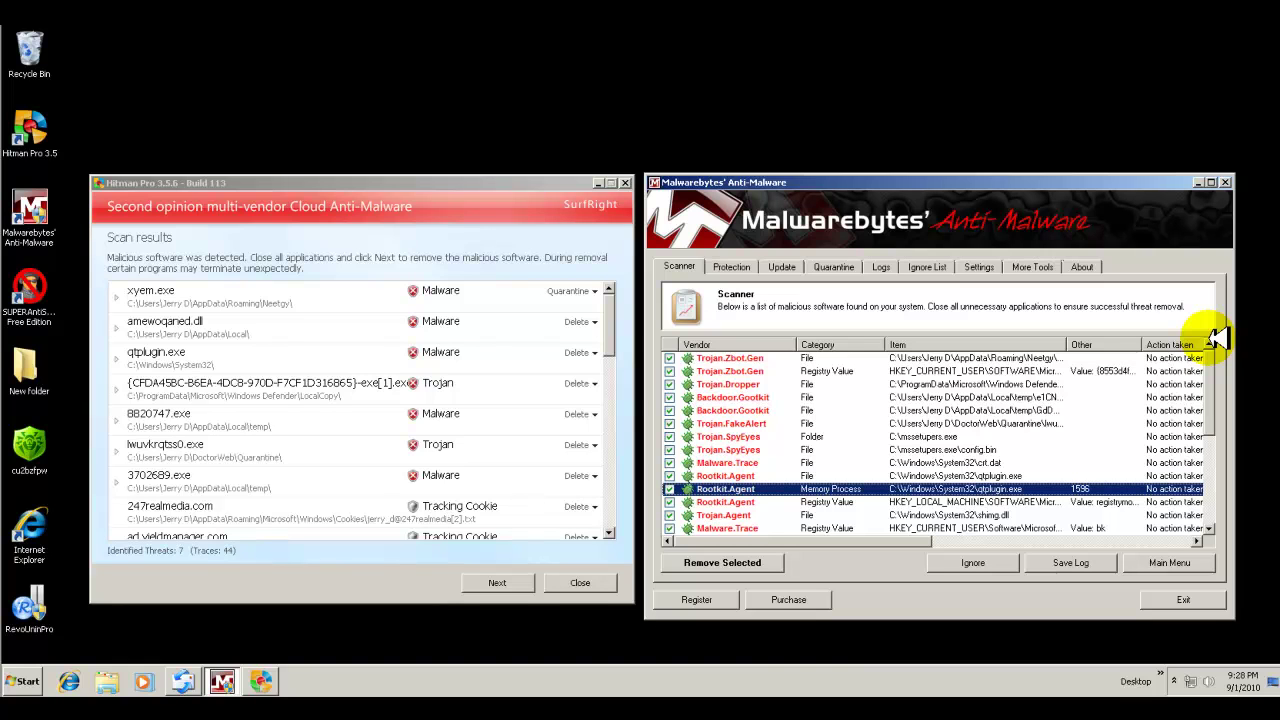
scroll(1214, 380, down, 2)
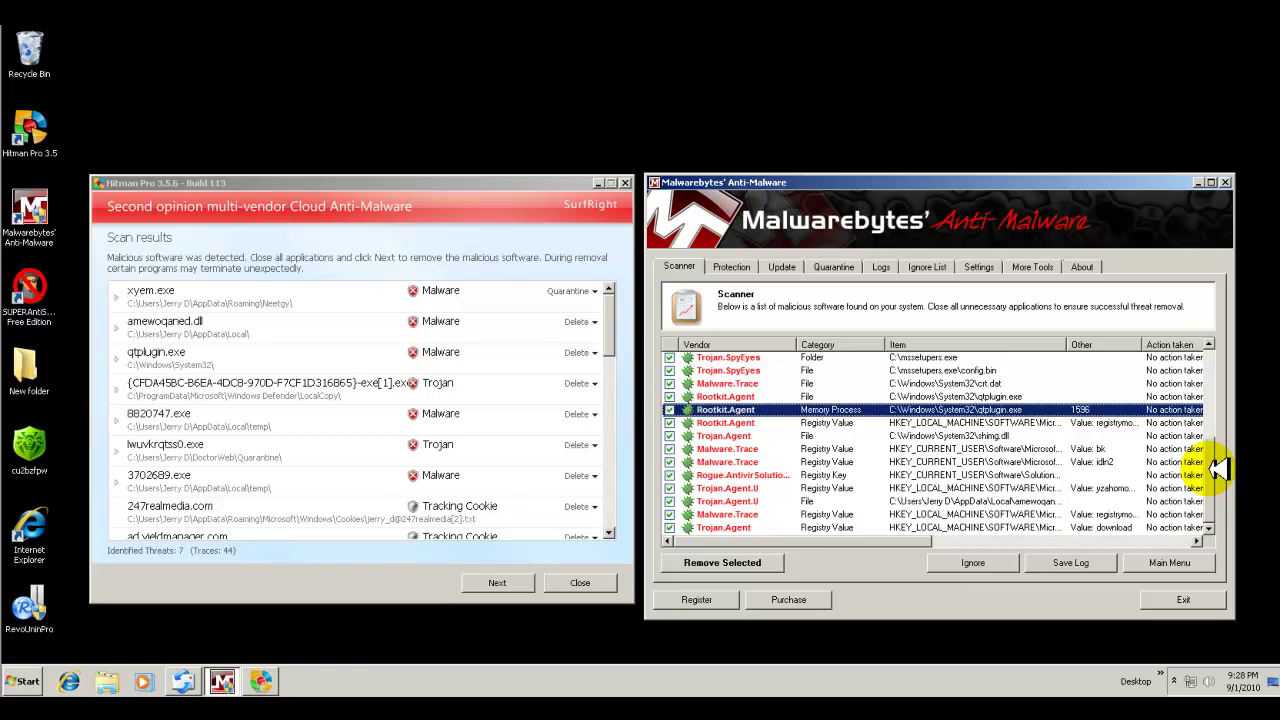
scroll(1220, 432, up, 2)
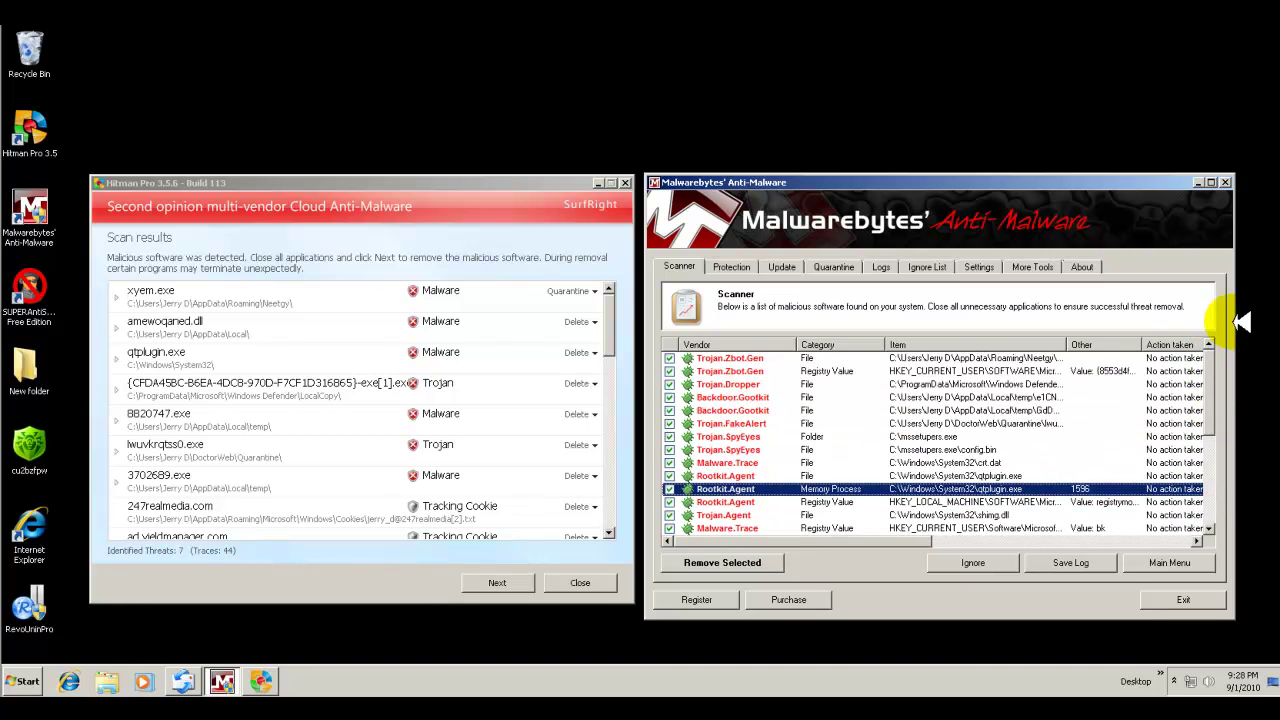